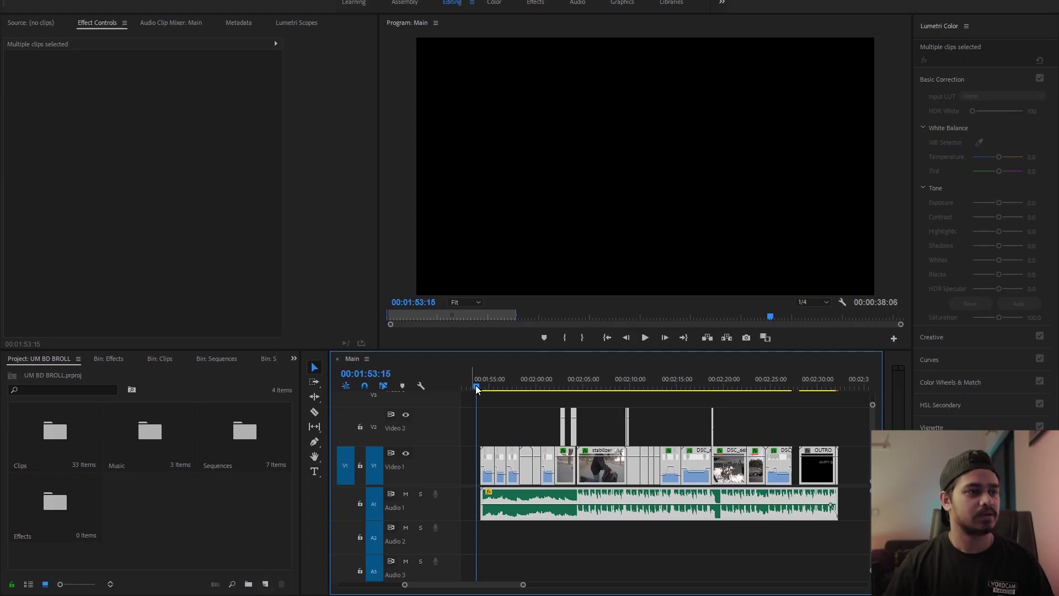
Step: Preview the hooded-figure footage, then create a new 1920×1080 adjustment layer
key(space)
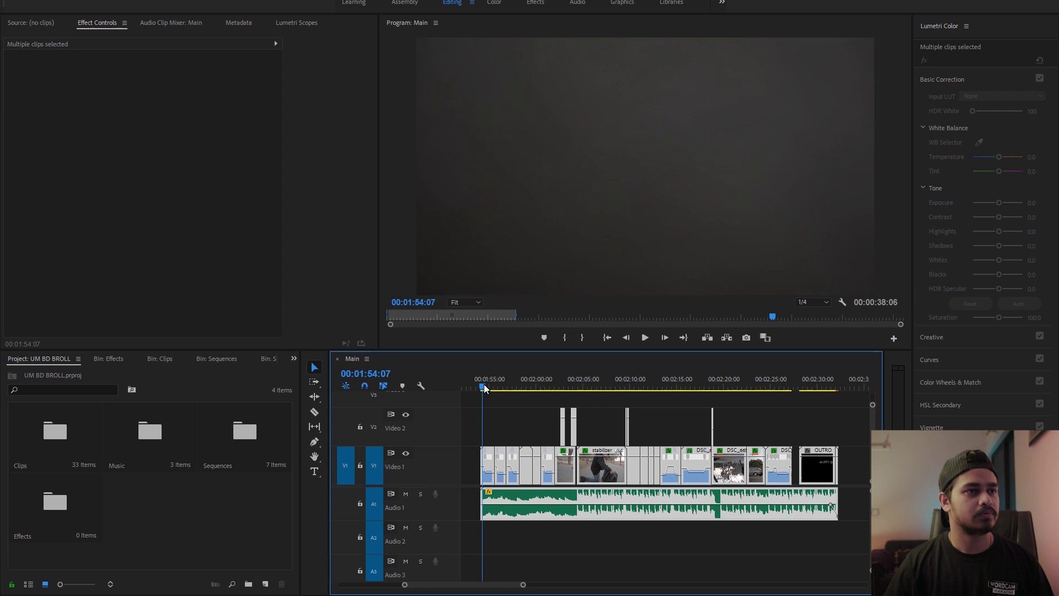
drag(511, 385, 500, 384)
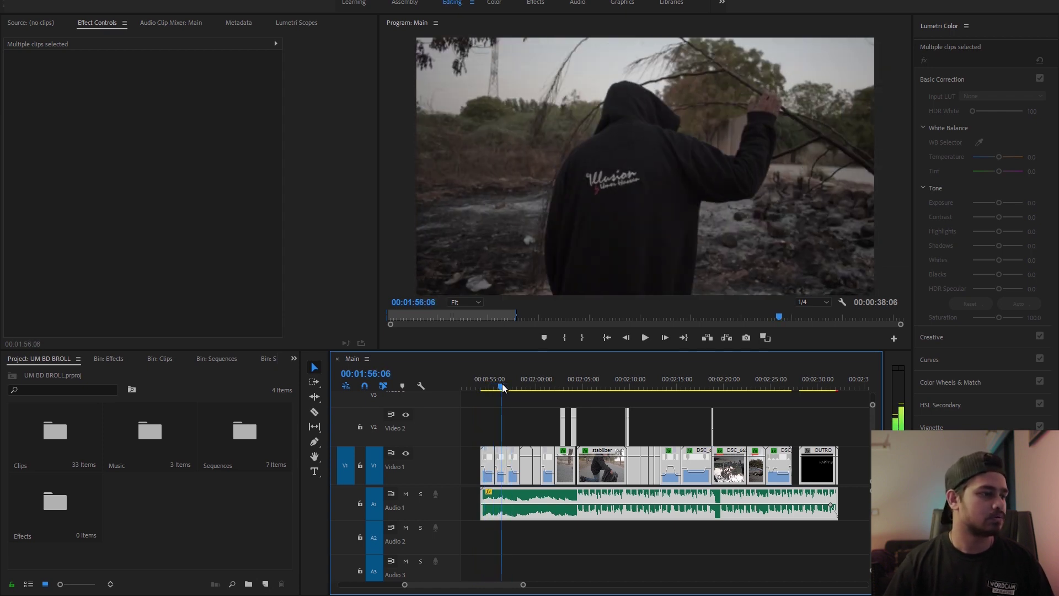
click(266, 584)
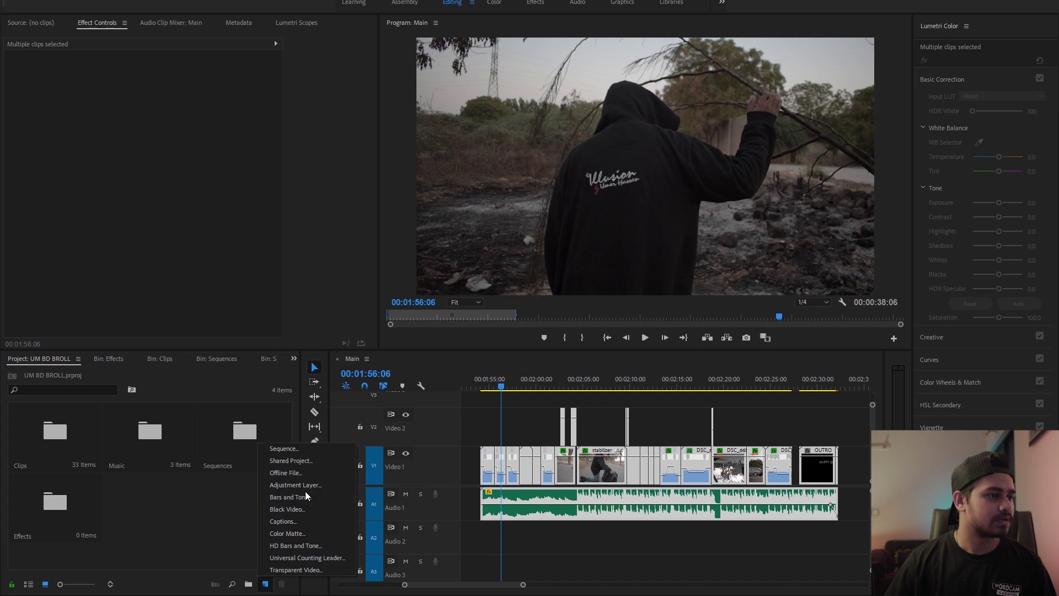
click(336, 484)
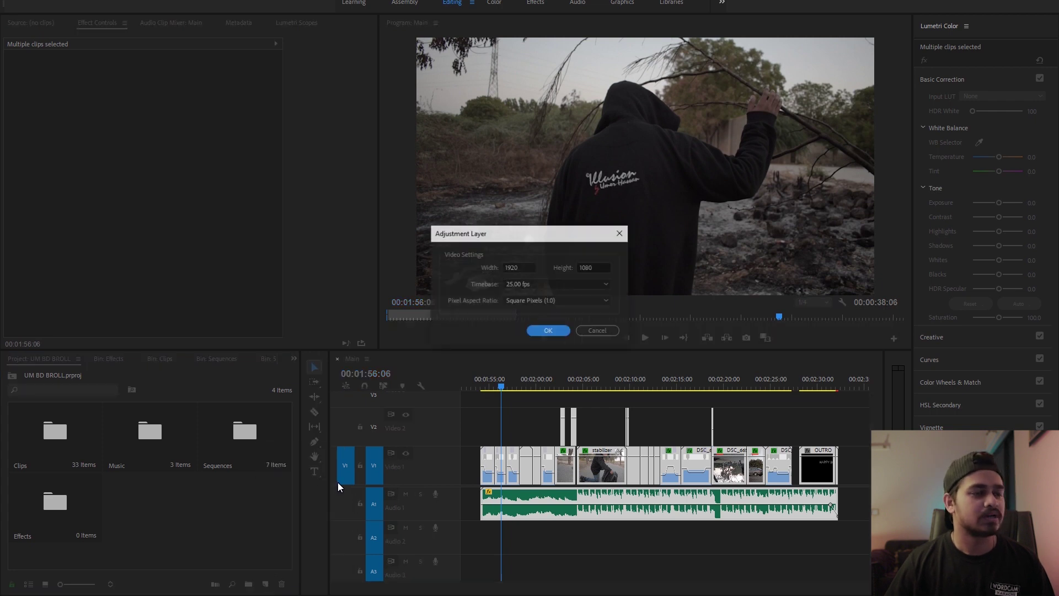
click(549, 331)
Step: Rename the new adjustment layer to 'Chromatic Abberation'
click(145, 534)
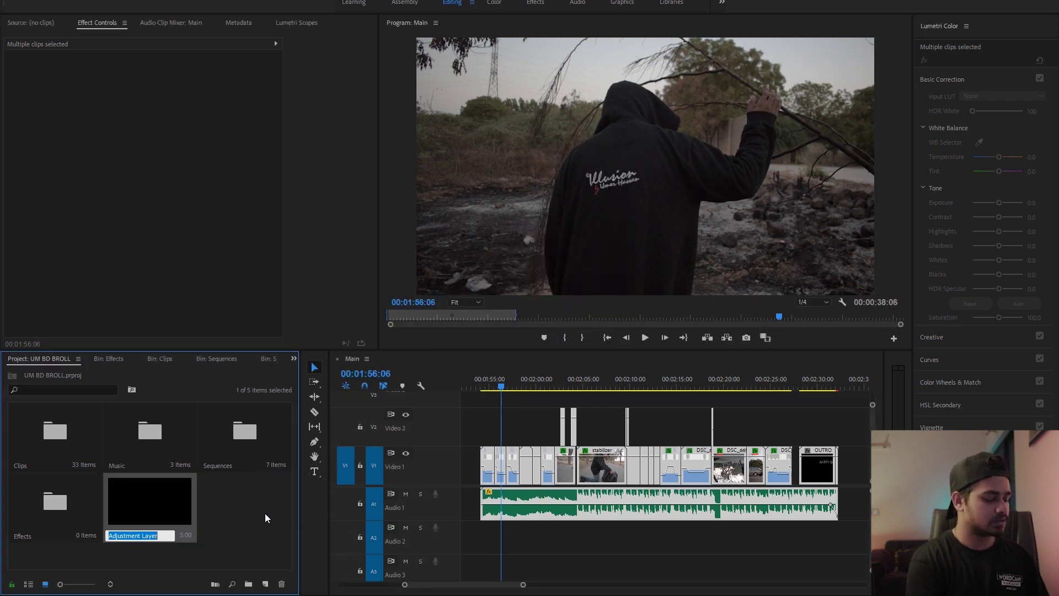
text(Chromatic Abberation)
key(Return)
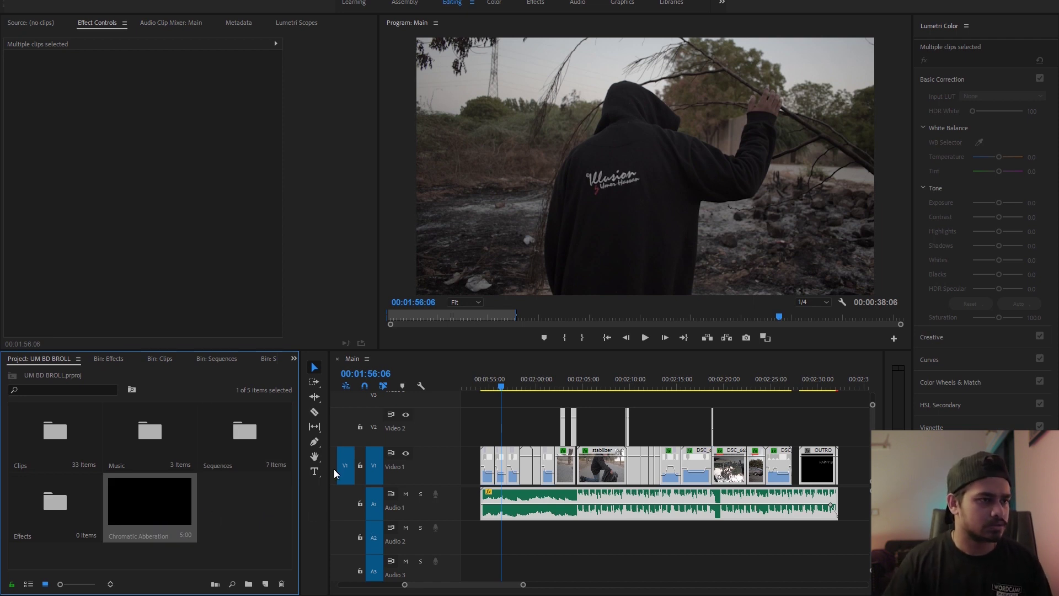
Step: Place the adjustment layer on V3 above the footage and duplicate it onto V4
drag(333, 469, 488, 399)
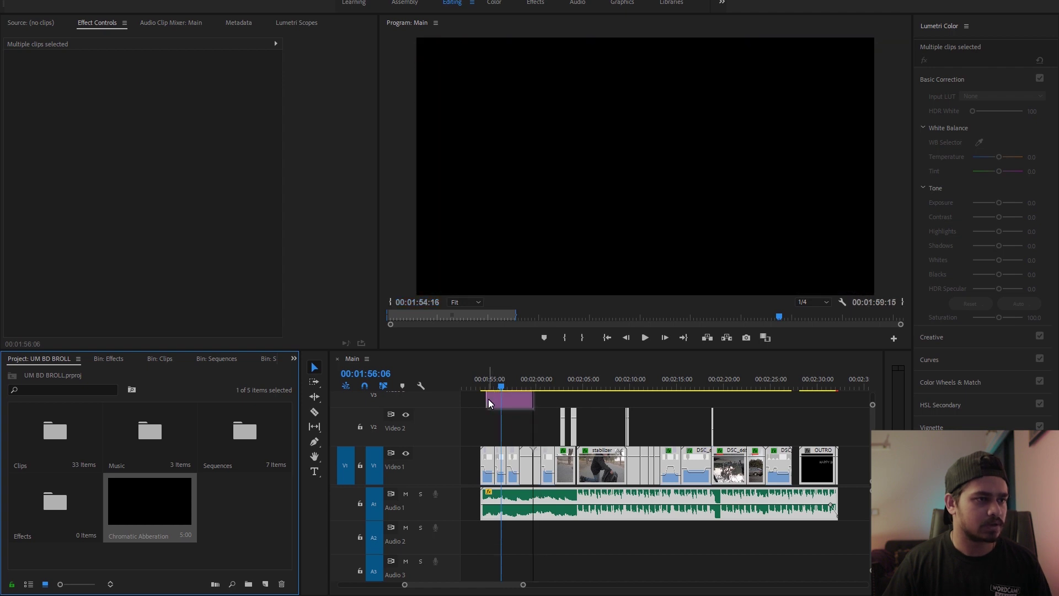
drag(488, 399, 487, 398)
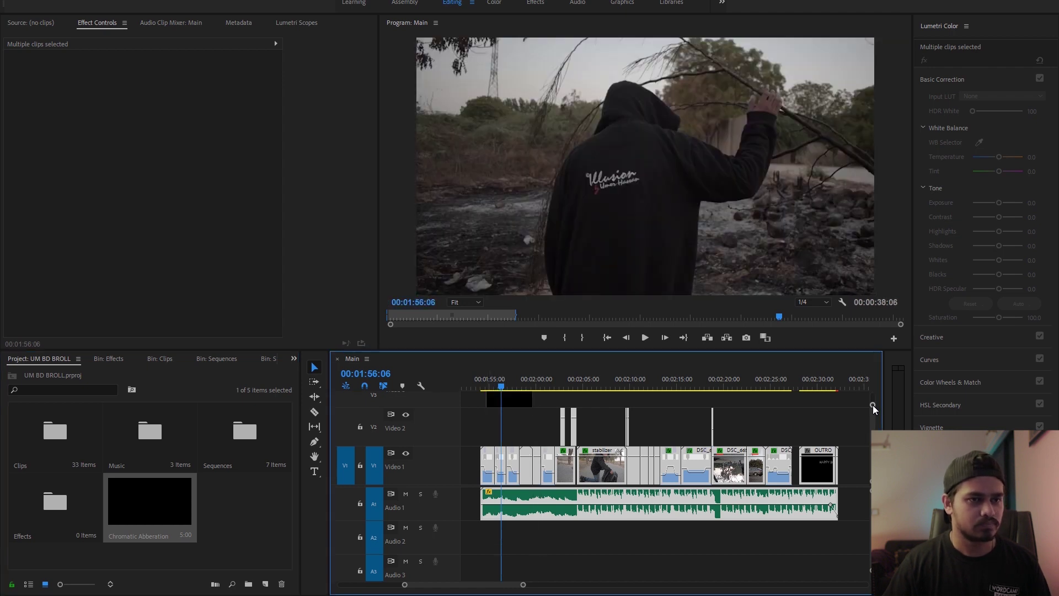
click(518, 428)
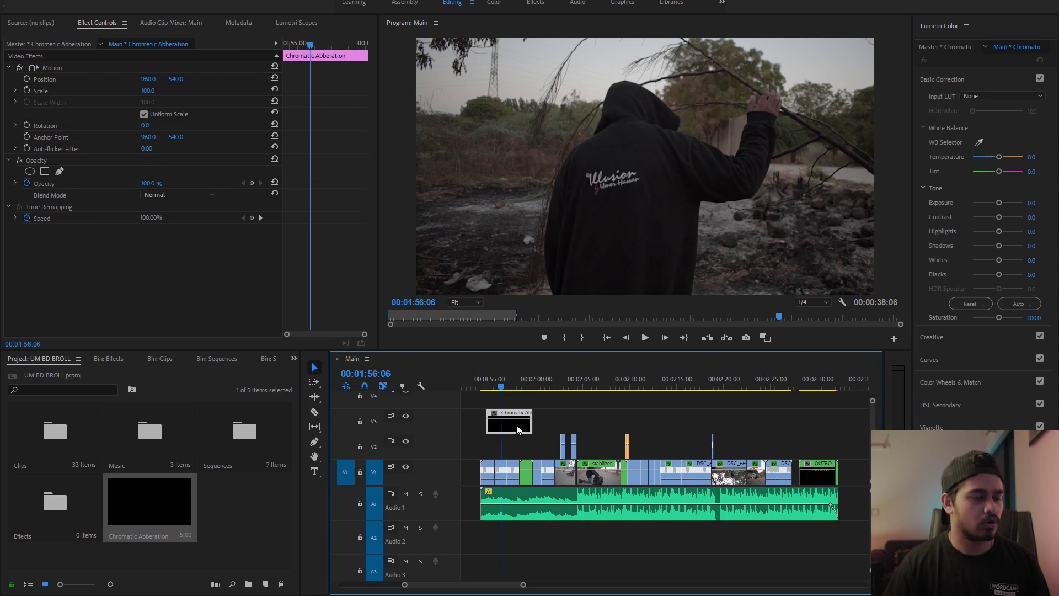
drag(516, 424, 512, 403)
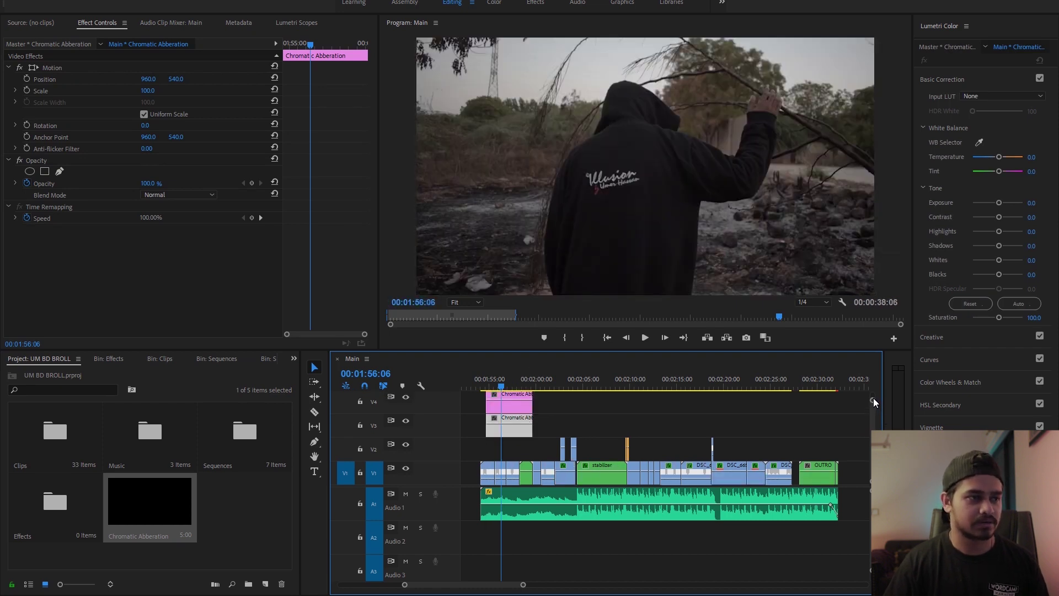
Step: Shrink track heights, add a third copy on V5, then reselect the V3 layer
drag(872, 399, 611, 429)
mouse_move(511, 429)
mouse_down()
mouse_move(513, 412)
mouse_move(522, 442)
mouse_move(834, 436)
mouse_up()
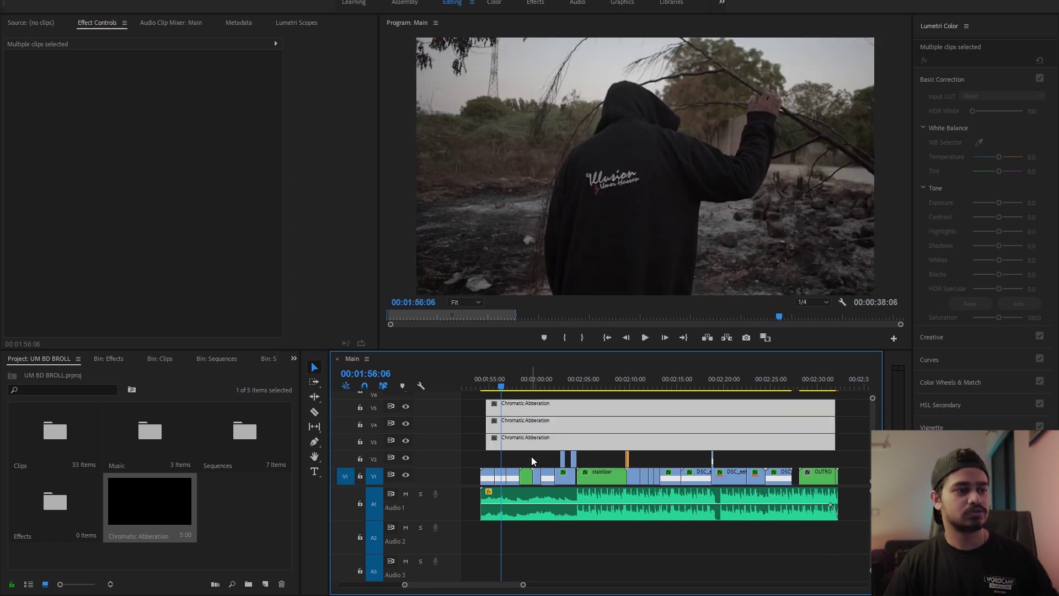
click(531, 456)
click(531, 444)
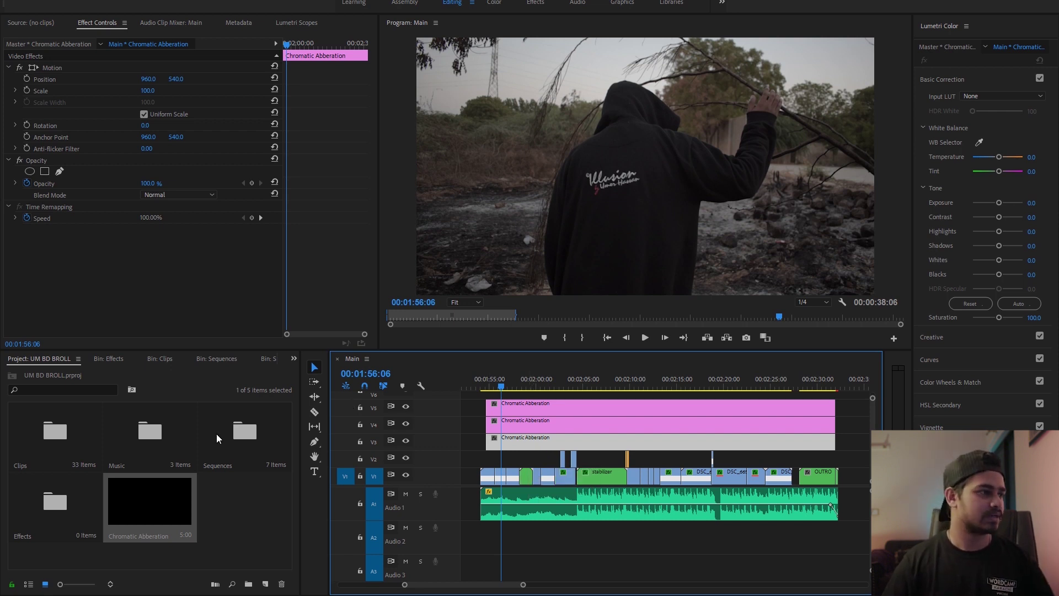
Step: Search the Effects panel for 'rgb' and pick Color Balance (RGB)
click(294, 359)
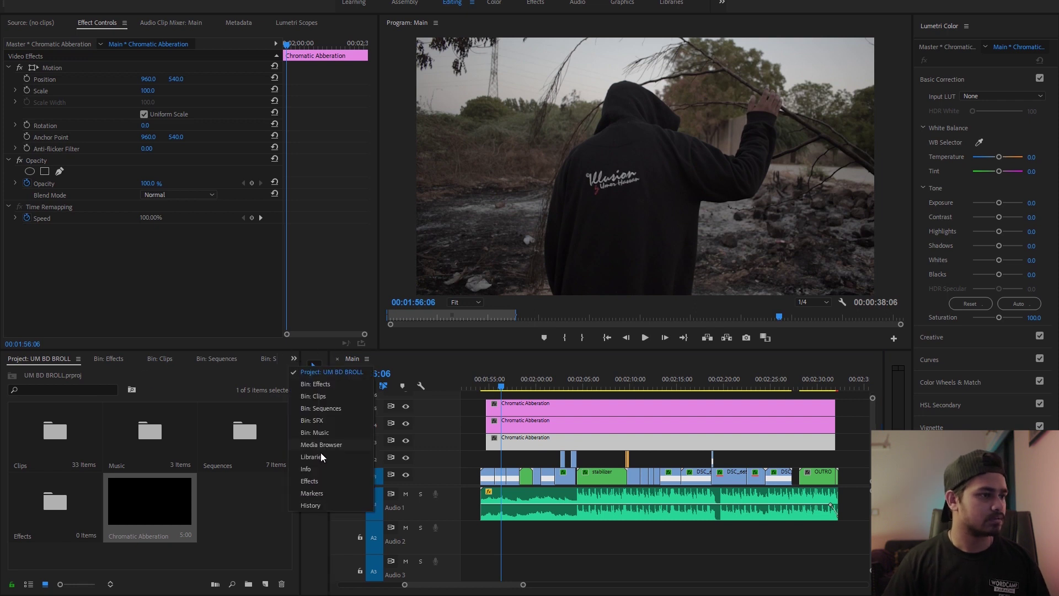
click(312, 483)
click(113, 374)
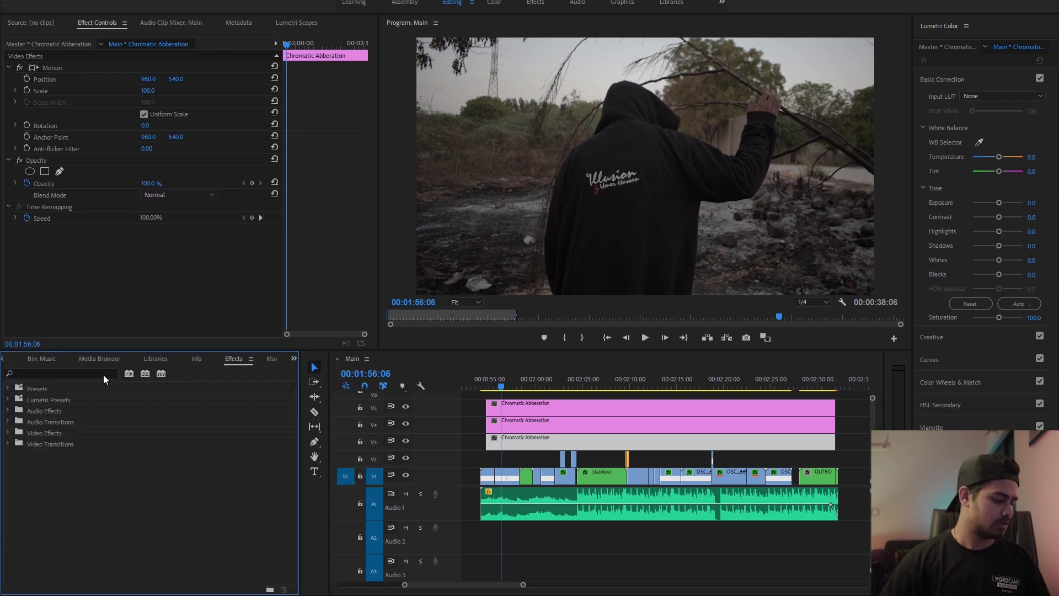
click(103, 375)
text(rgb)
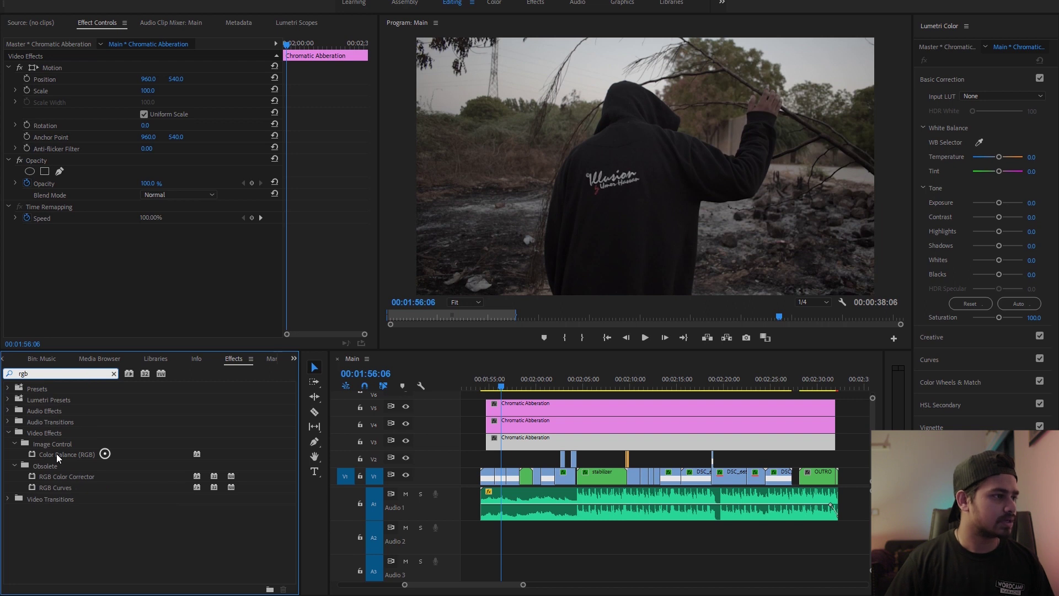
click(75, 456)
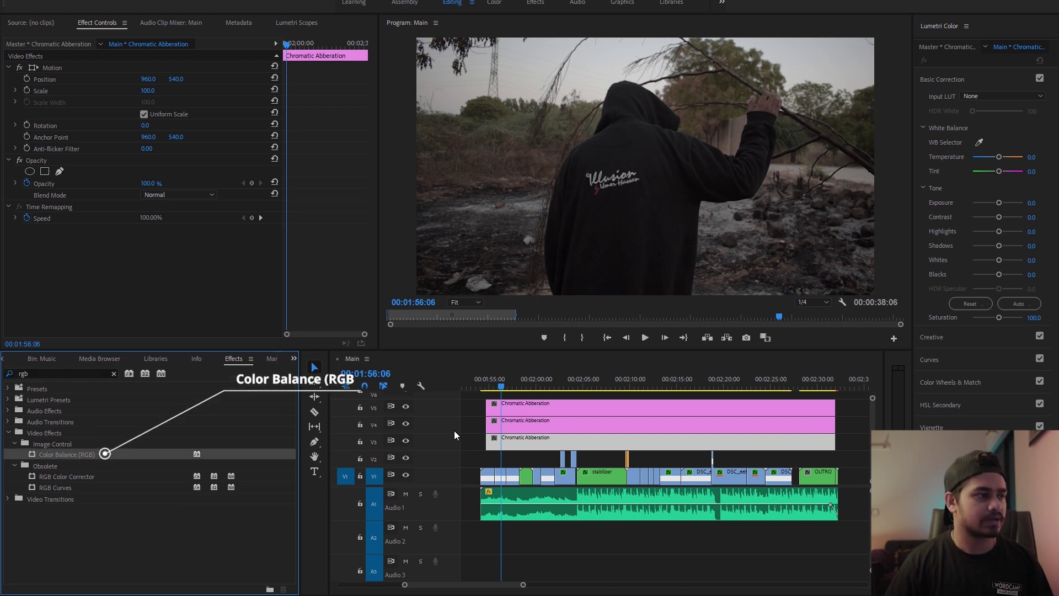
Step: Apply Color Balance (RGB) to the adjustment layers, including V5, then reselect V3
drag(454, 436, 477, 441)
click(538, 428)
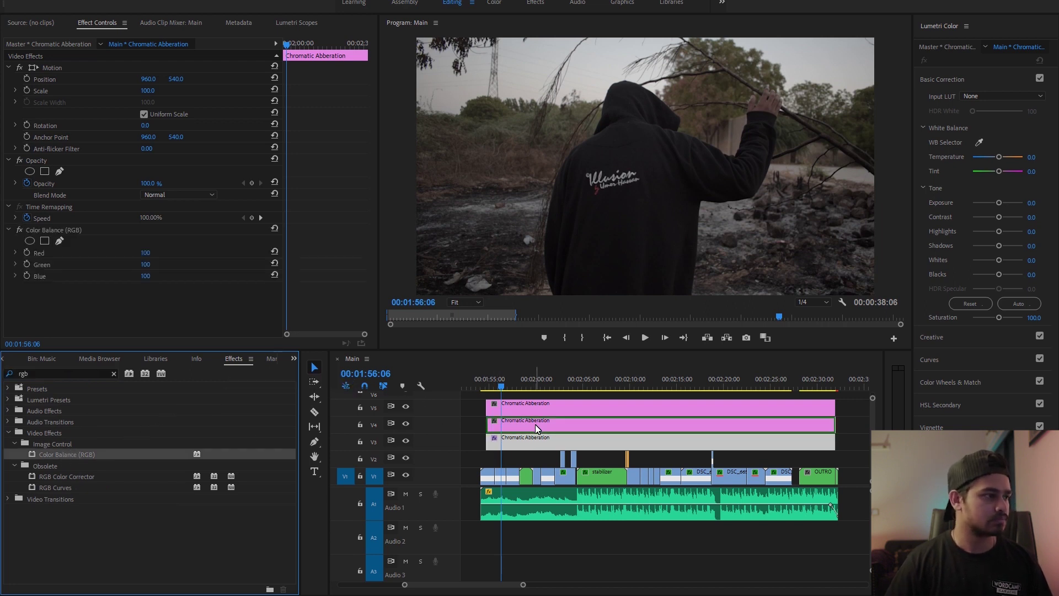
drag(319, 424, 519, 417)
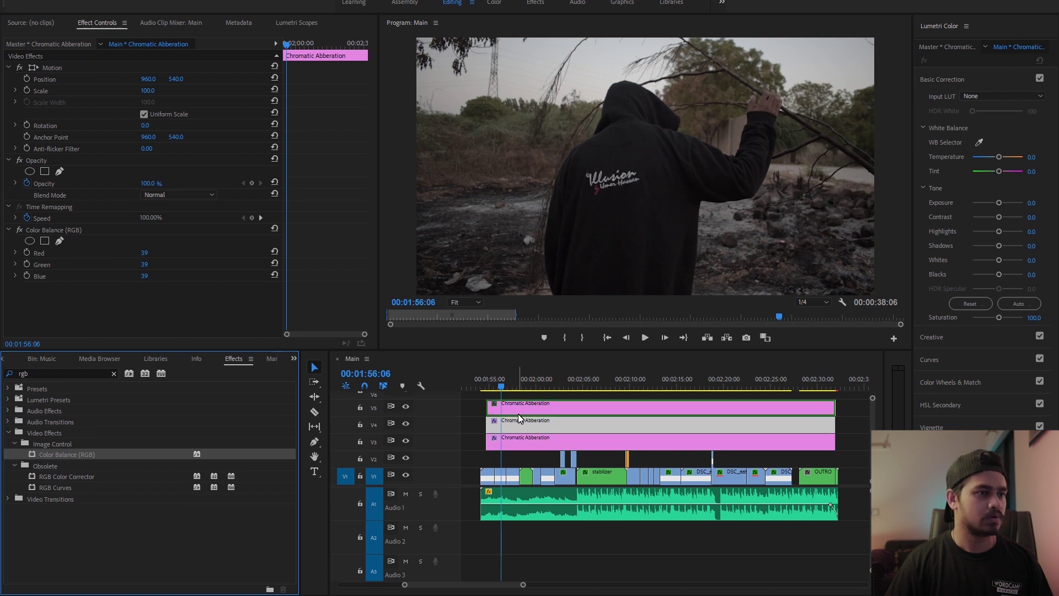
click(515, 445)
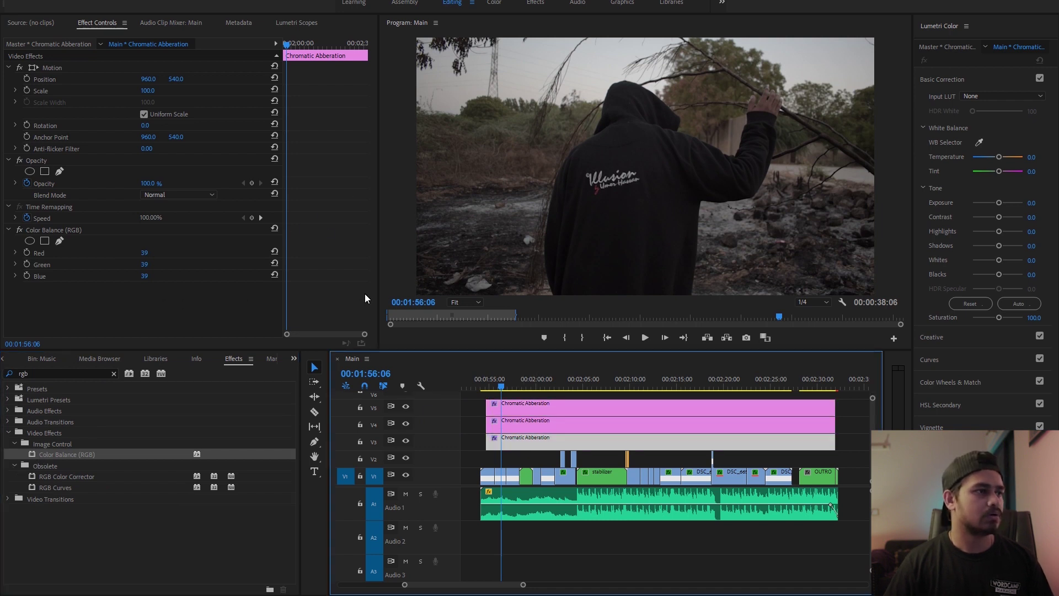
Step: Reset the V3 layer's Color Balance and zero Red and Green, keeping only blue
click(275, 253)
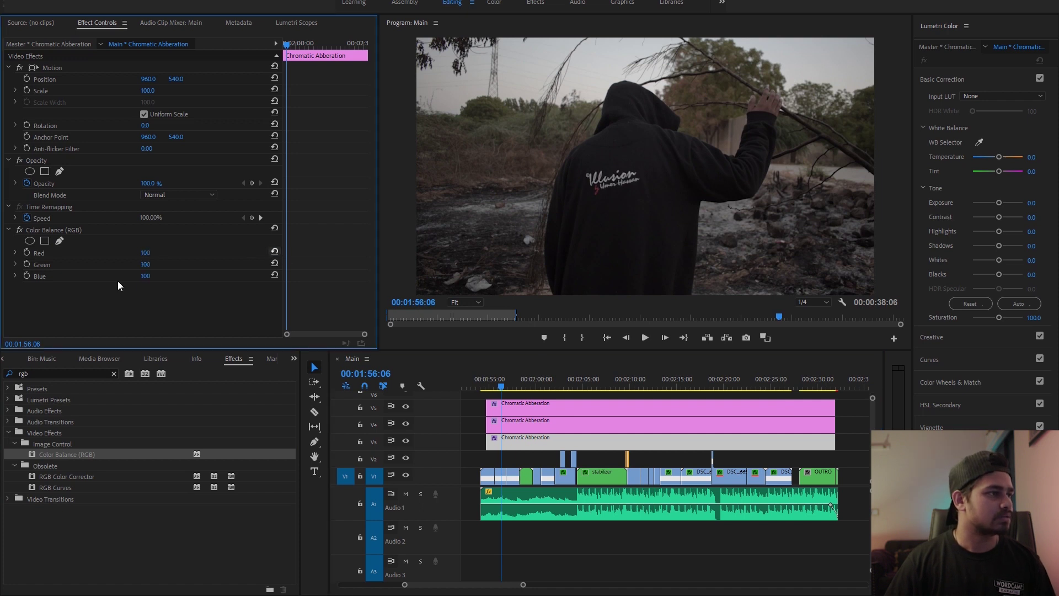
click(147, 252)
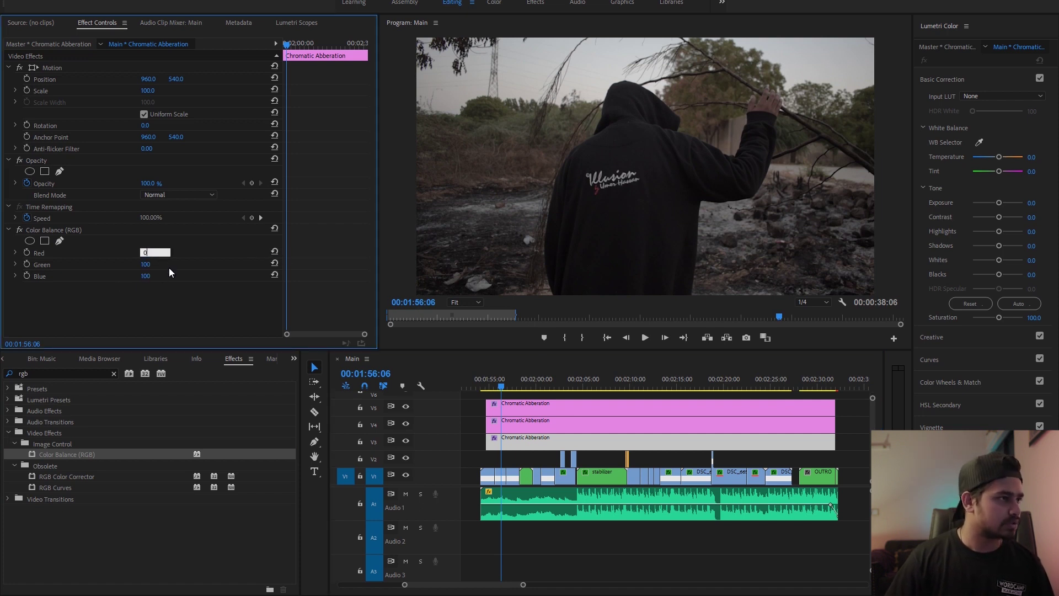
key(Return)
text(0)
key(Return)
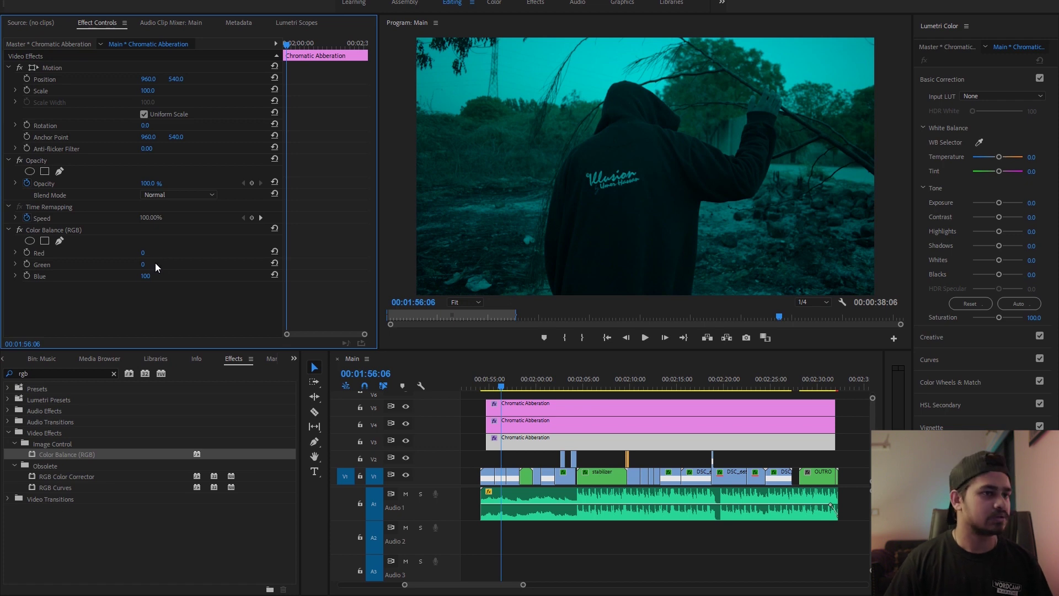
Step: Reset the V4 layer's Color Balance and set Green to 0, keeping only red
click(527, 427)
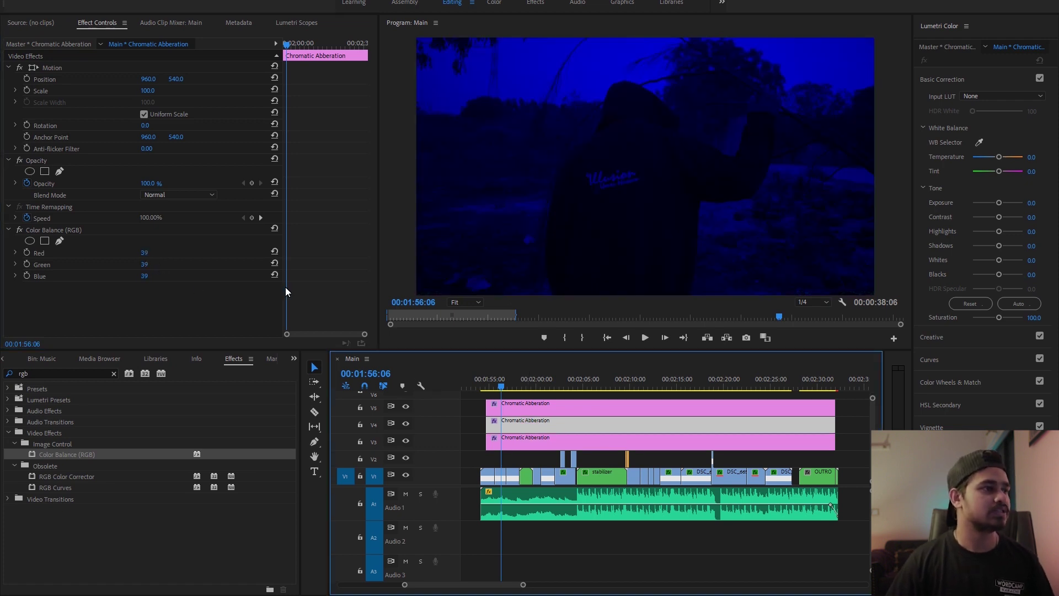
click(275, 252)
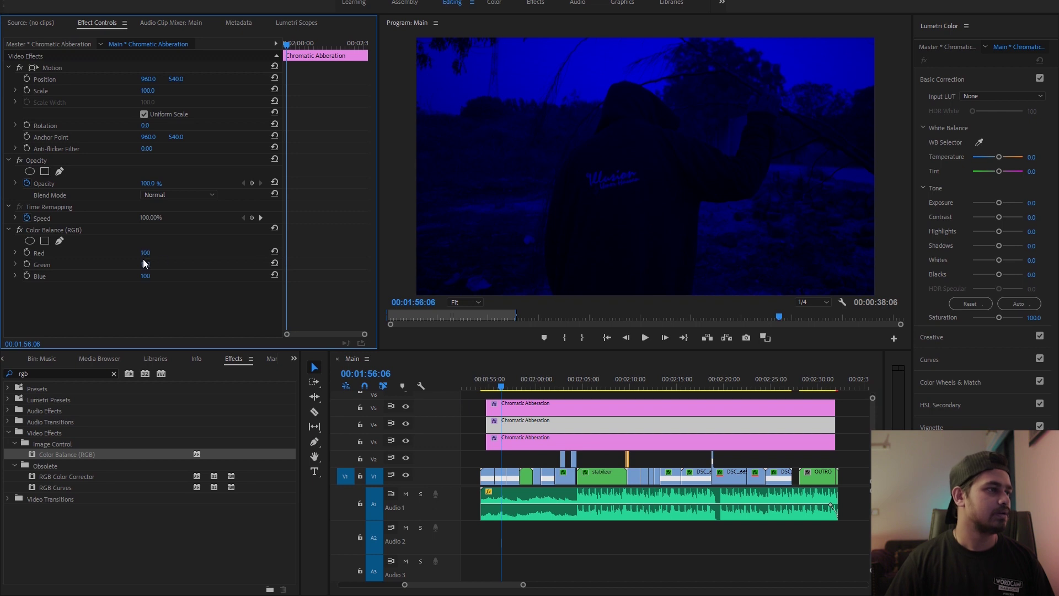
click(148, 264)
text(0)
key(Return)
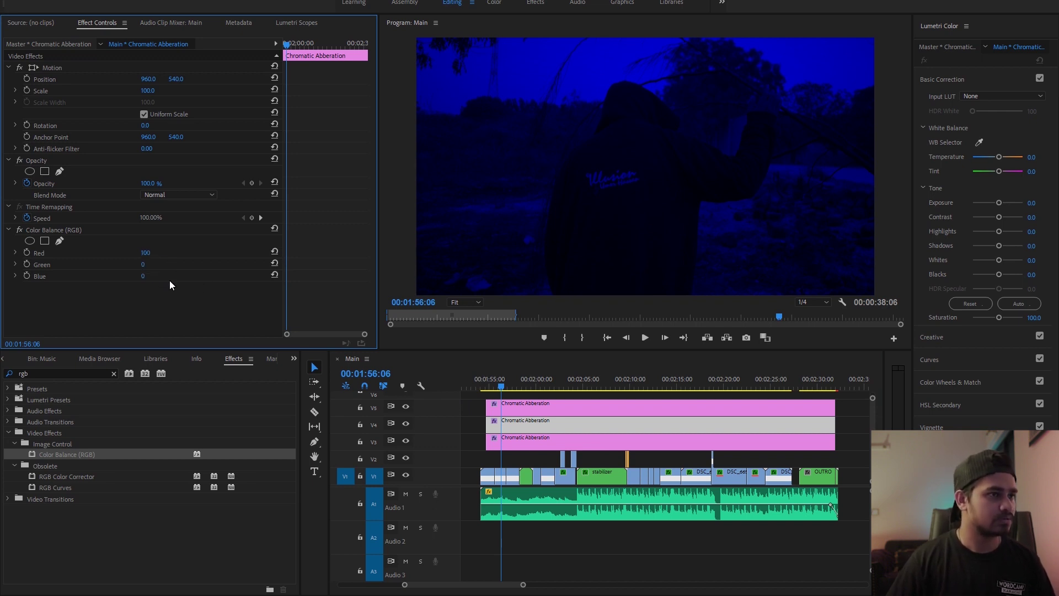
Step: Reset the V5 layer's Color Balance and zero Red and Blue, keeping only green
click(520, 414)
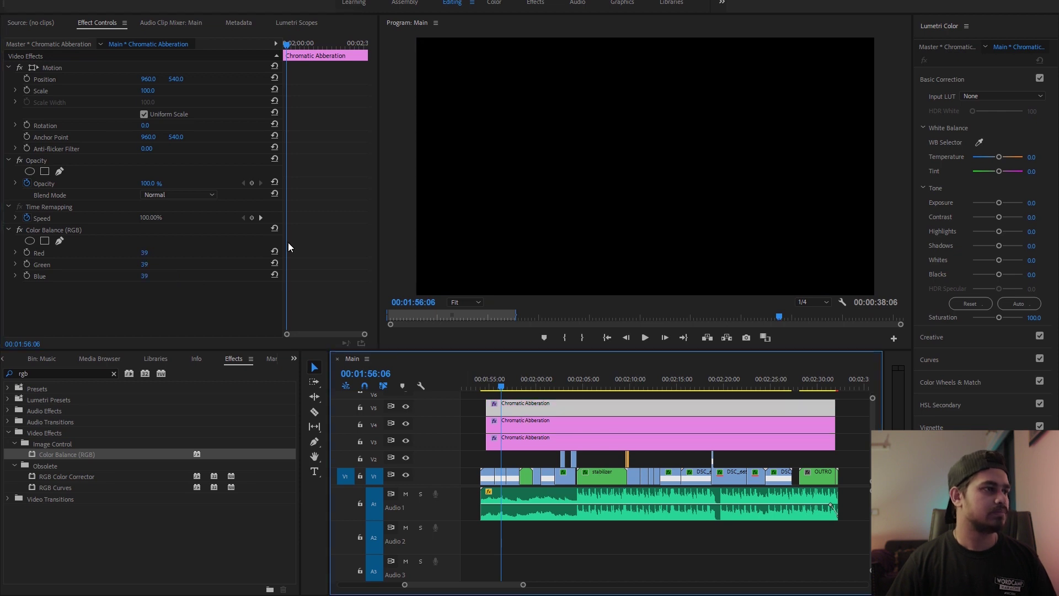
click(275, 252)
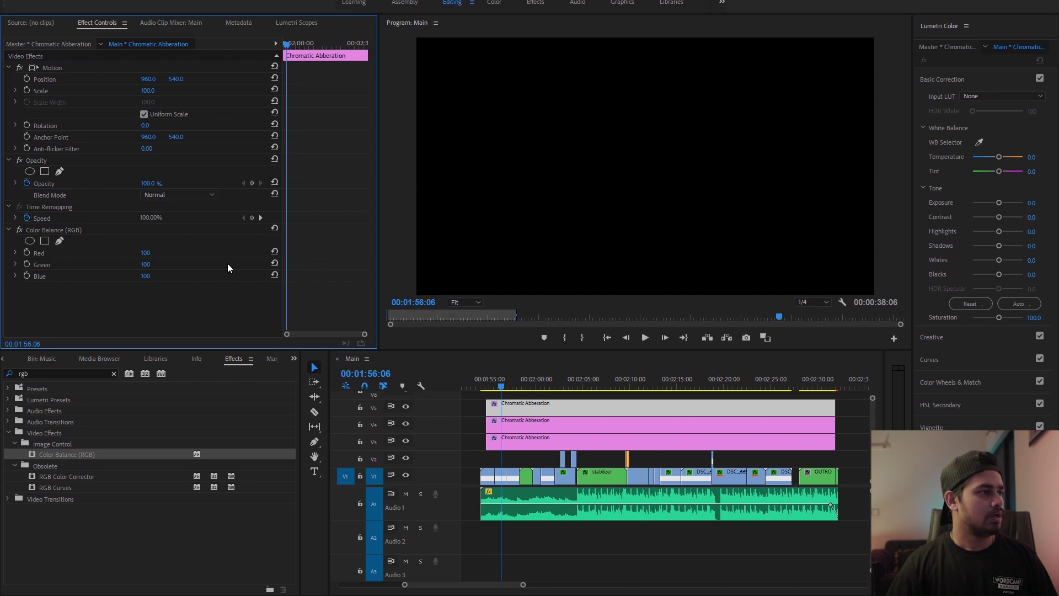
click(145, 253)
text(0)
key(Return)
click(154, 274)
text(0)
key(Return)
Step: Nudge the playhead to refresh the preview and reselect the V3 layer
click(500, 386)
drag(501, 386, 502, 387)
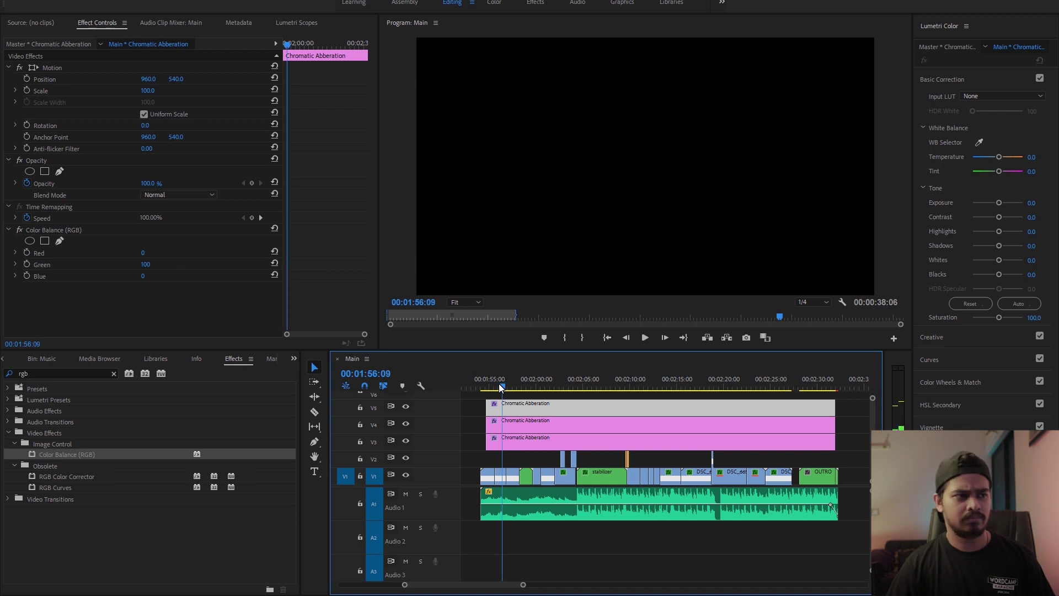
click(530, 443)
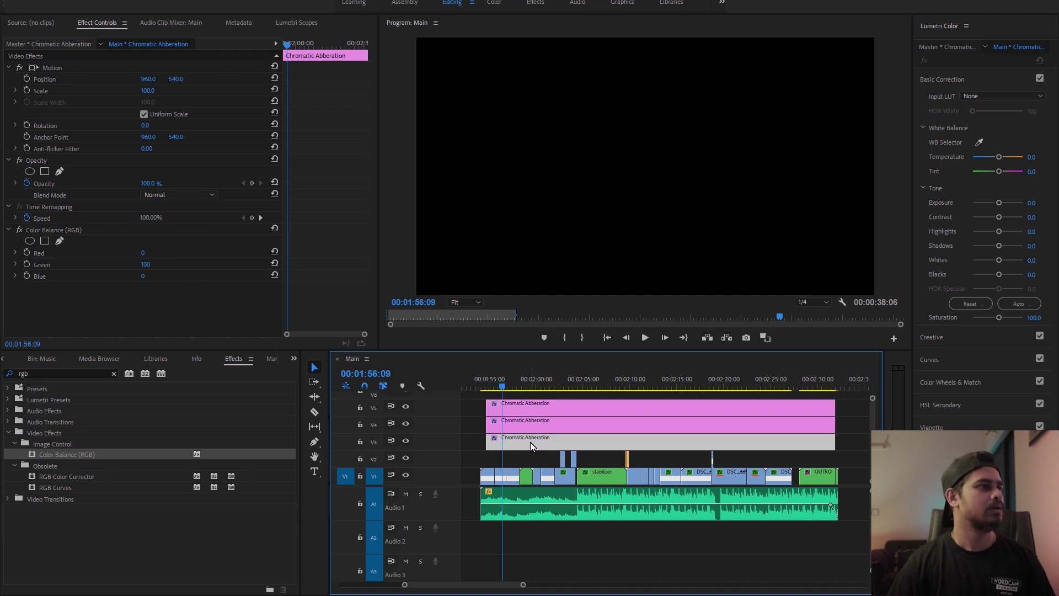
Step: Set the Opacity blend mode of the V3, V4 and V5 layers to Screen
click(177, 191)
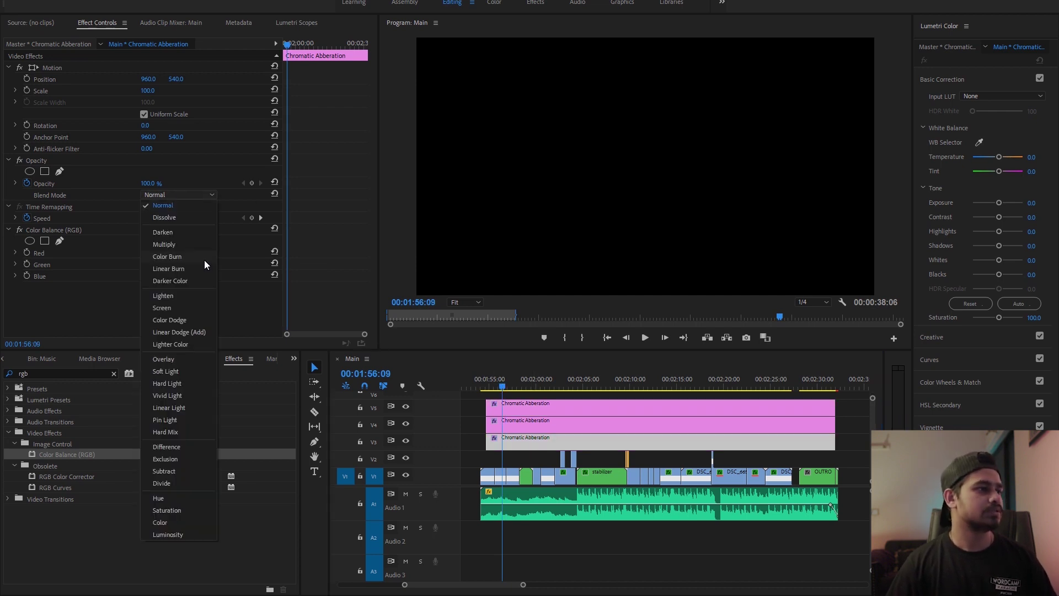
click(192, 306)
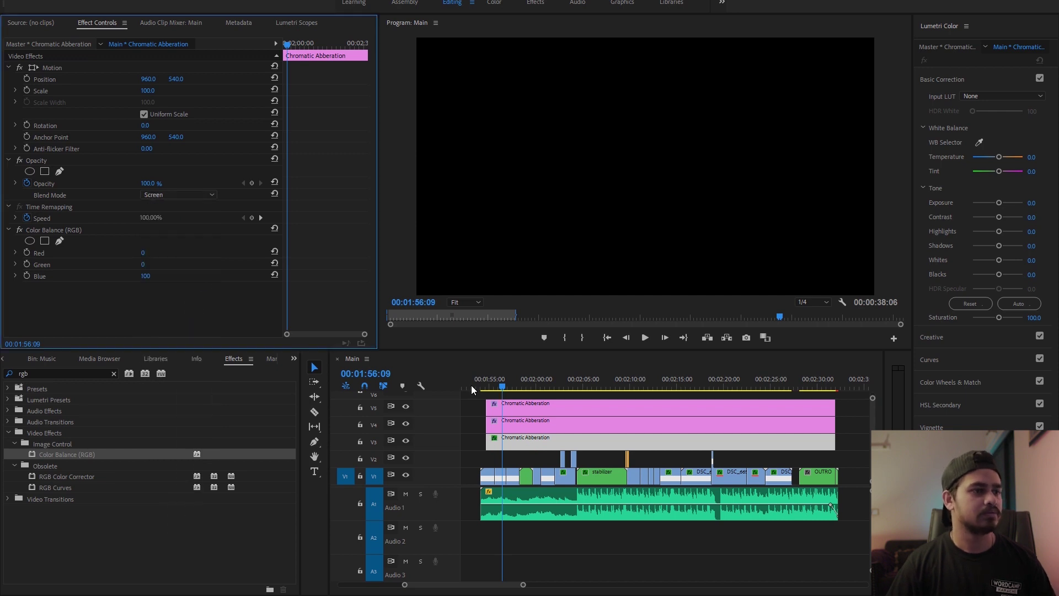
click(525, 425)
click(182, 195)
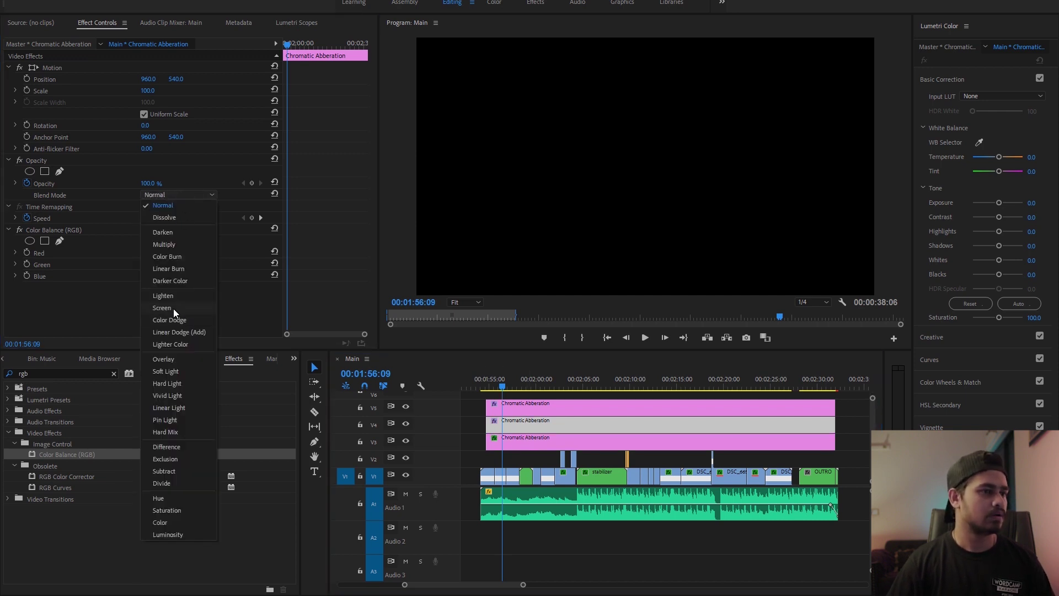
click(173, 308)
click(564, 408)
click(170, 195)
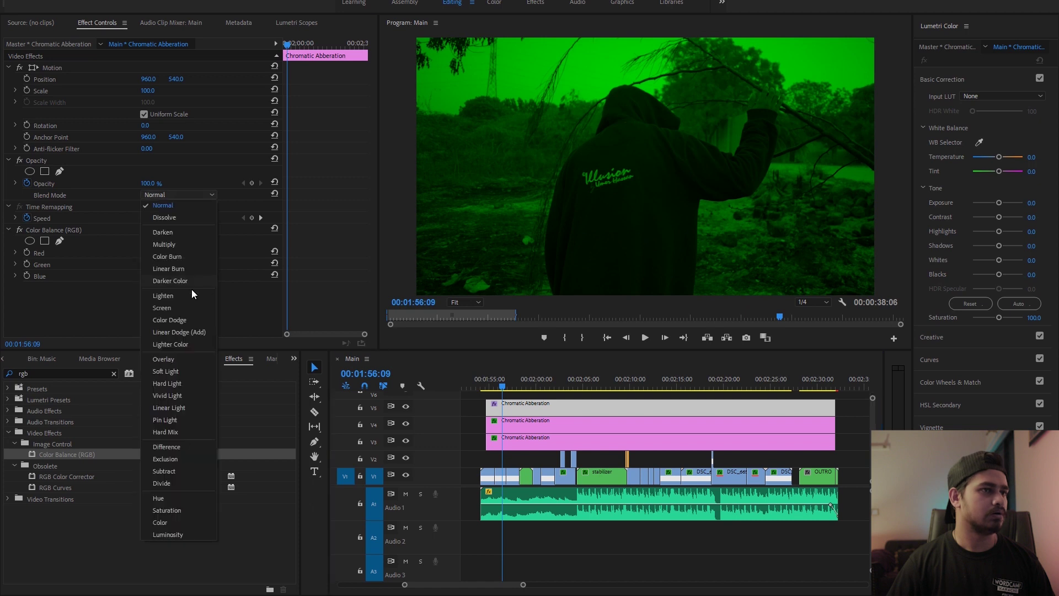
click(193, 307)
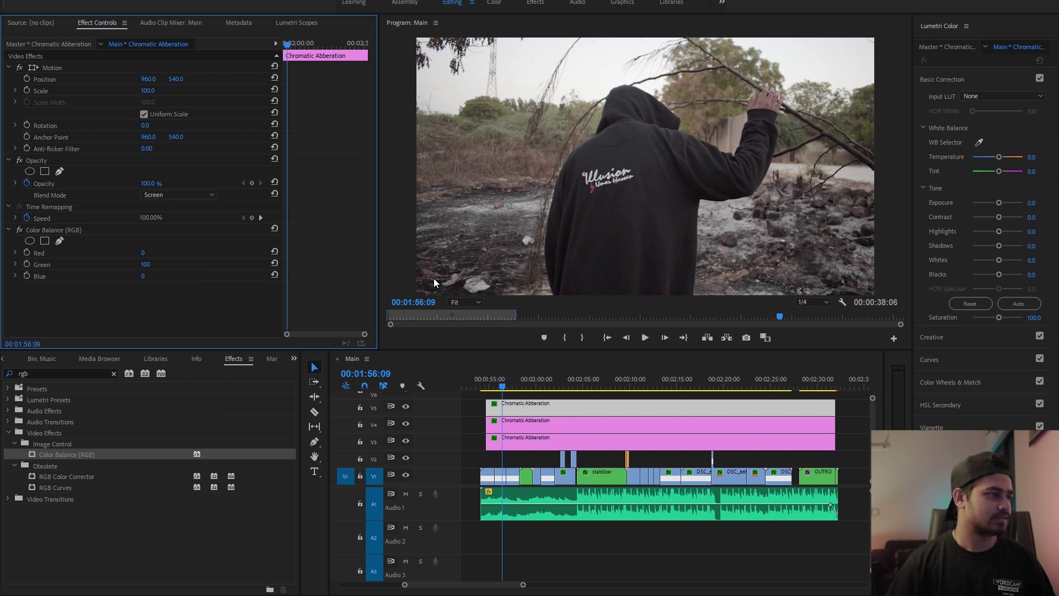
Step: Search effects for 'lens distor' and select Lens Distortion under Video Effects > Distort
double_click(24, 374)
text(len)
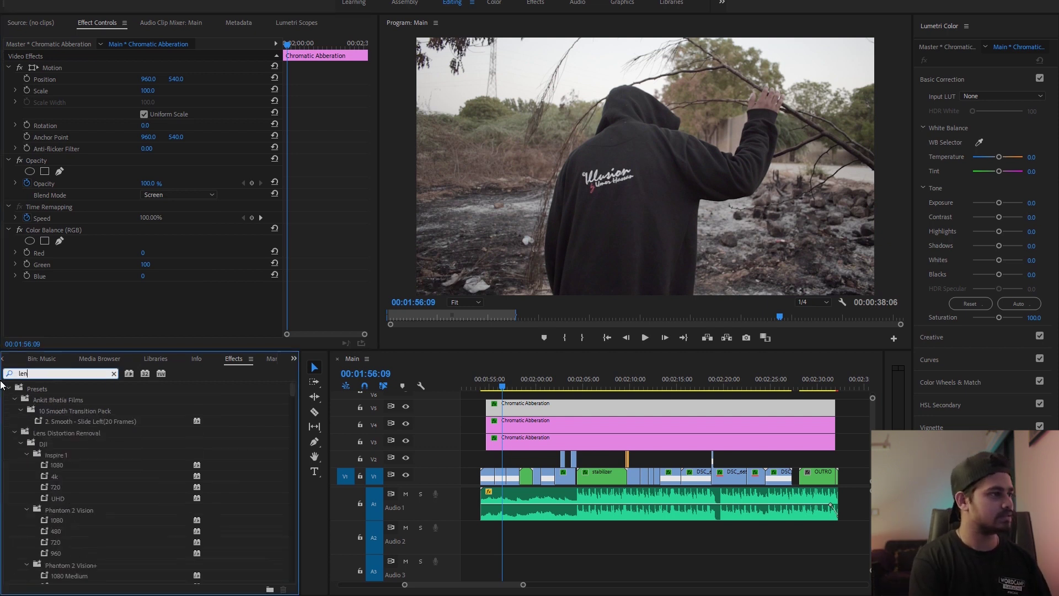
text(s distor)
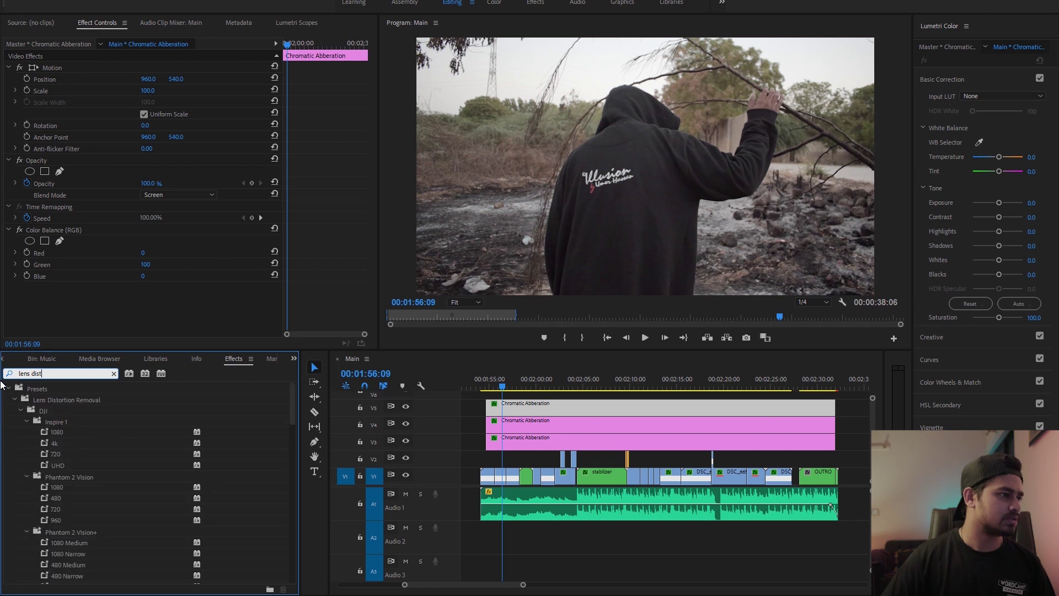
scroll(95, 444, down, 1)
scroll(102, 450, down, 3)
scroll(108, 453, down, 3)
scroll(107, 454, down, 3)
scroll(107, 453, down, 3)
scroll(108, 453, down, 3)
click(56, 568)
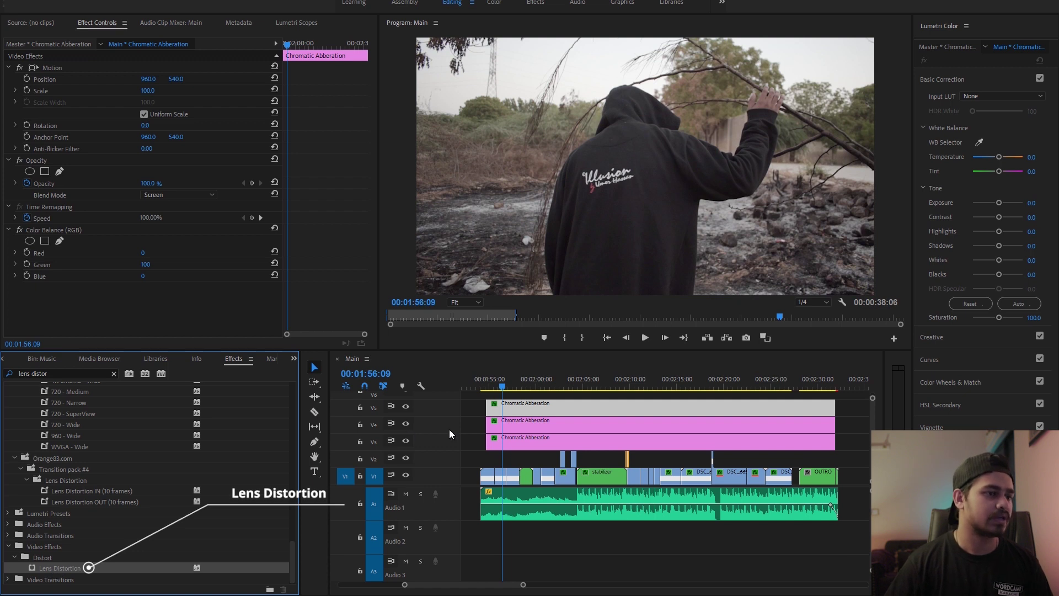
Step: Drag Lens Distortion onto the adjustment layers and check the V4 and V3 settings
drag(52, 568, 508, 442)
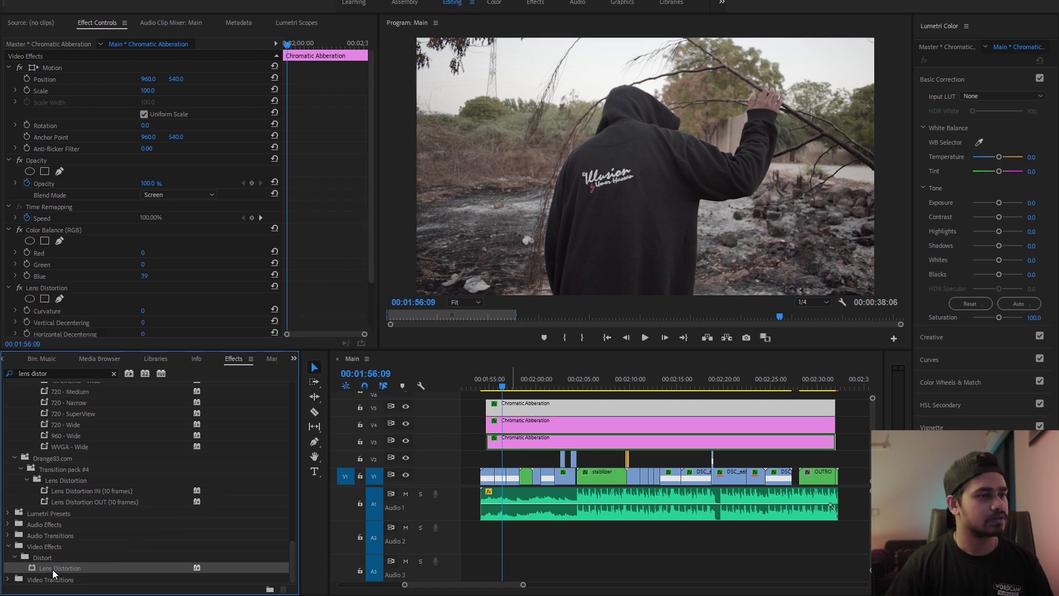
click(509, 429)
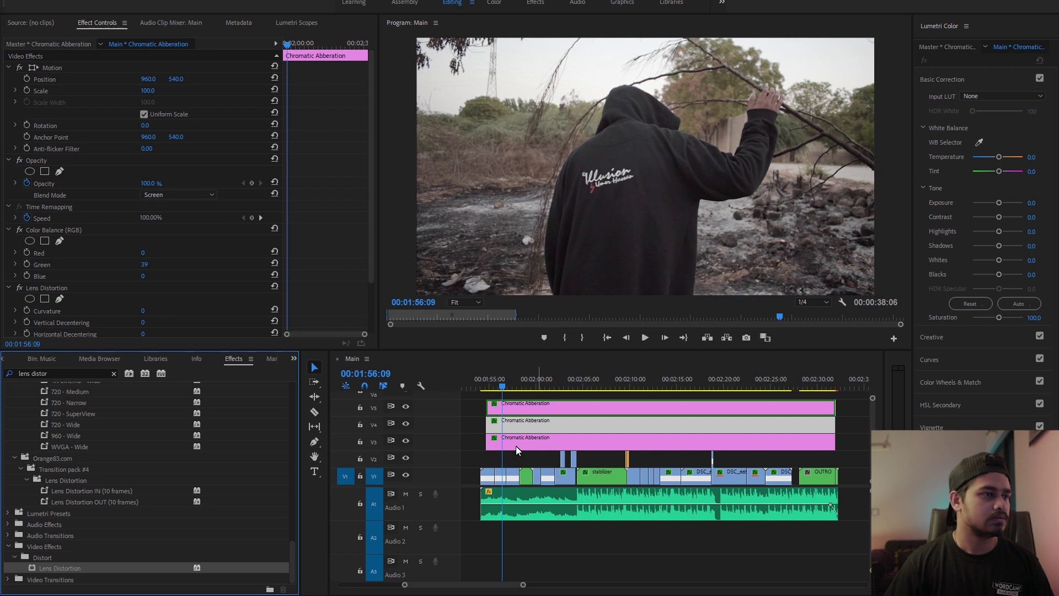
click(515, 445)
drag(373, 232, 375, 314)
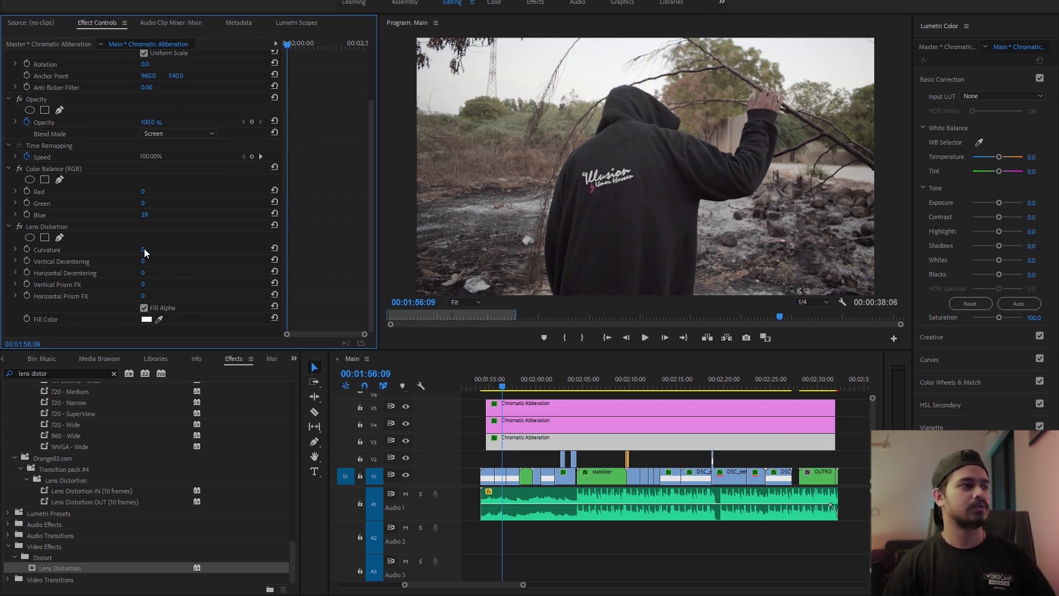
Step: Test the Lens Distortion Curvature, previewing 24, then reset it to 0
drag(143, 247, 141, 246)
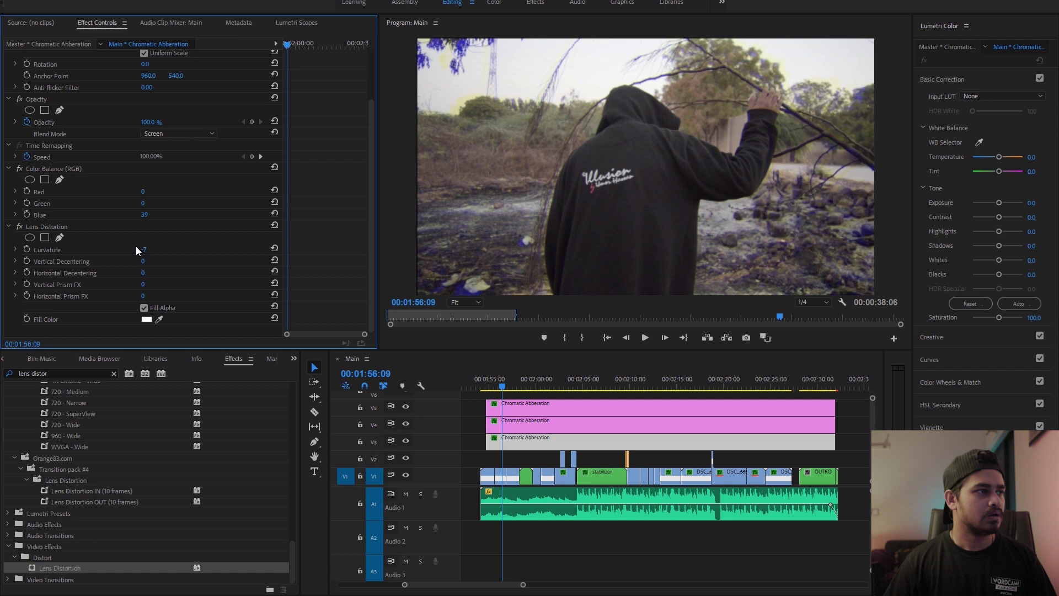
click(143, 249)
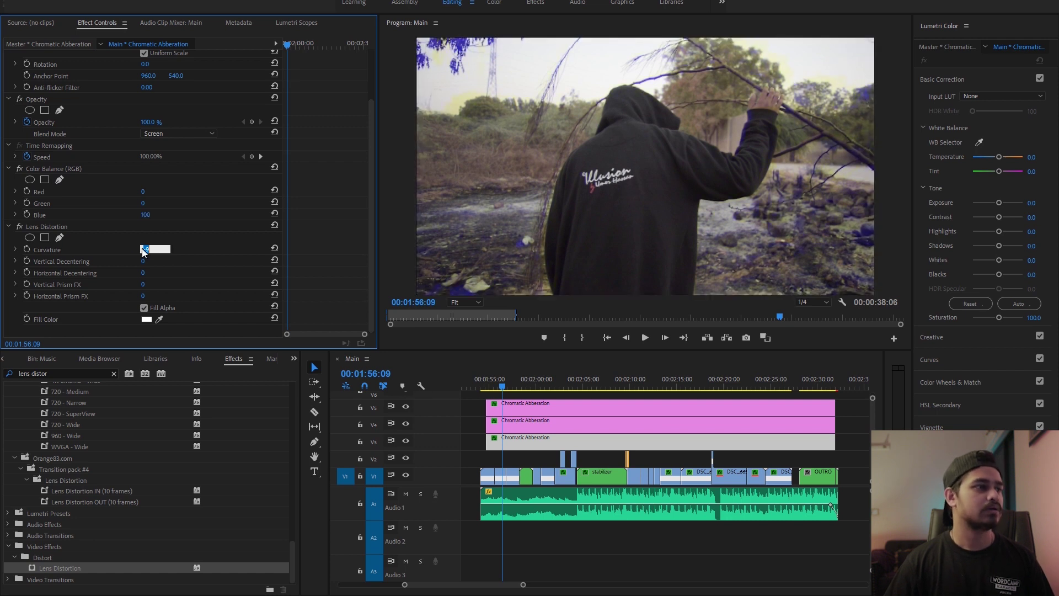
click(274, 249)
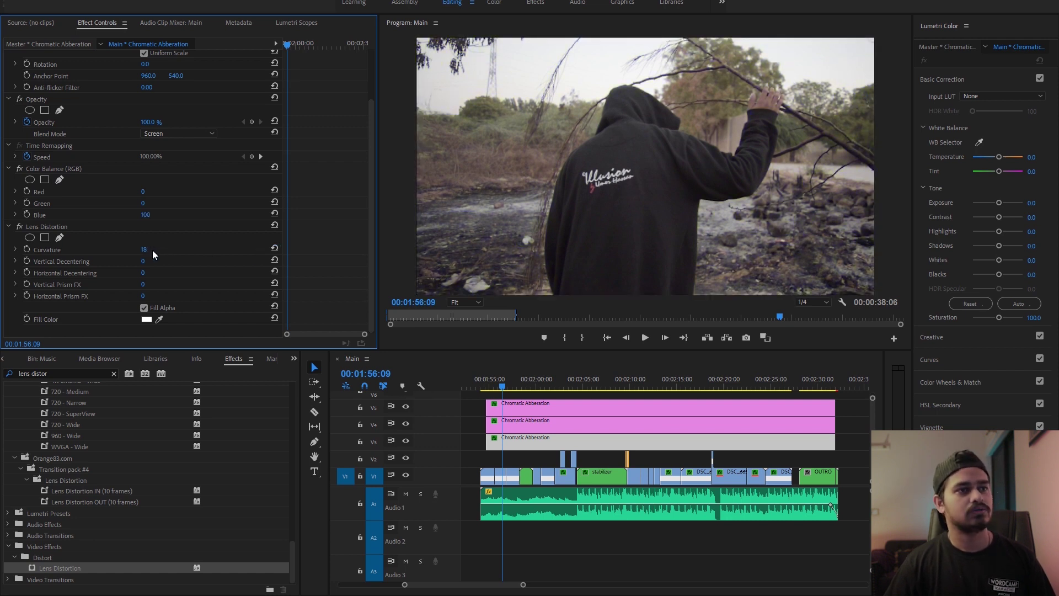
drag(152, 250, 156, 250)
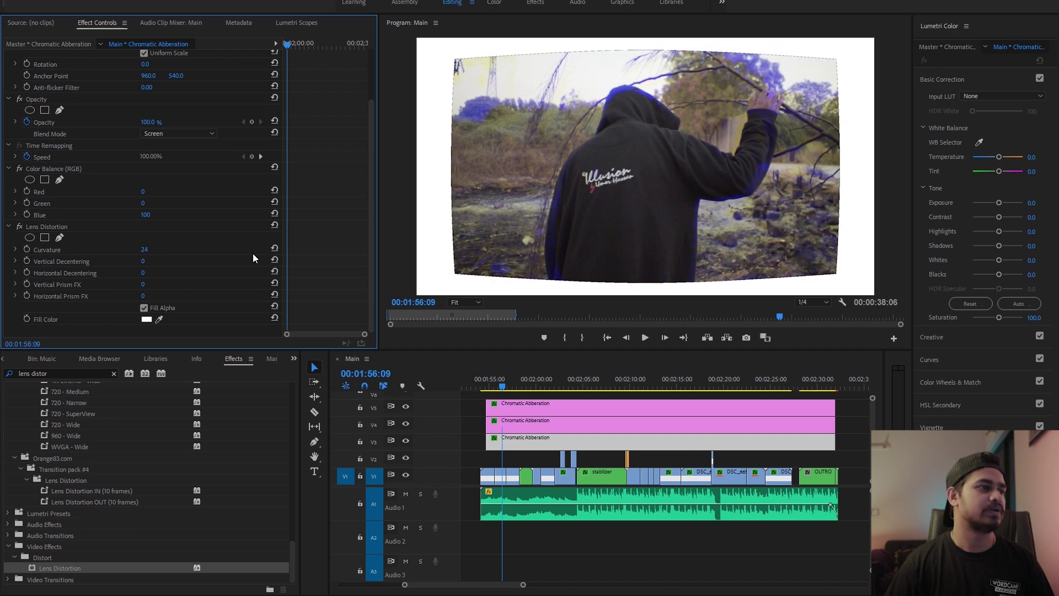
click(274, 249)
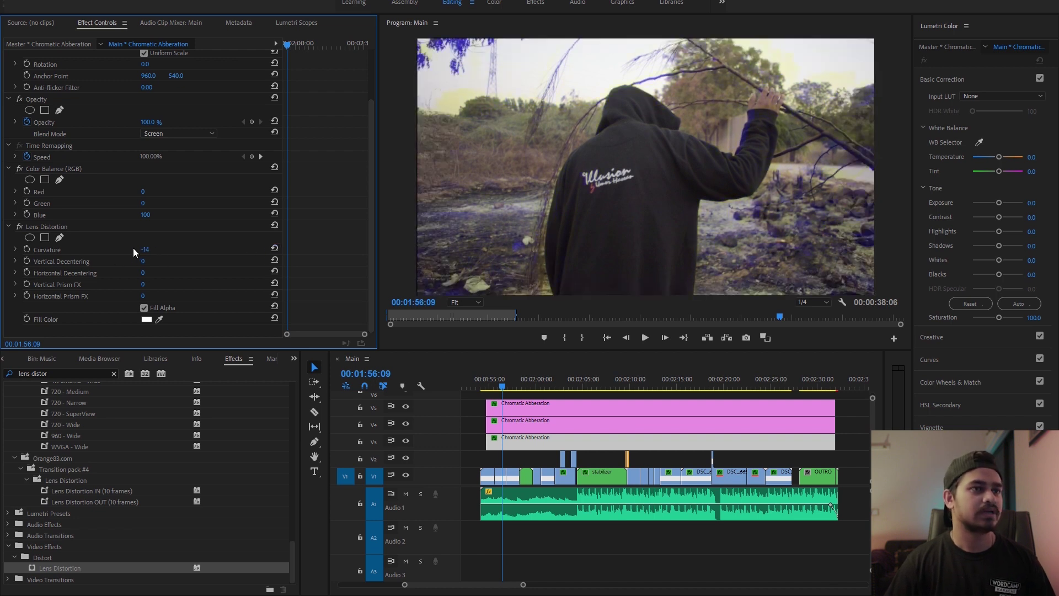
Step: Set the layer's Curvature to -2, then reselect the V3 layer
drag(141, 270, 127, 266)
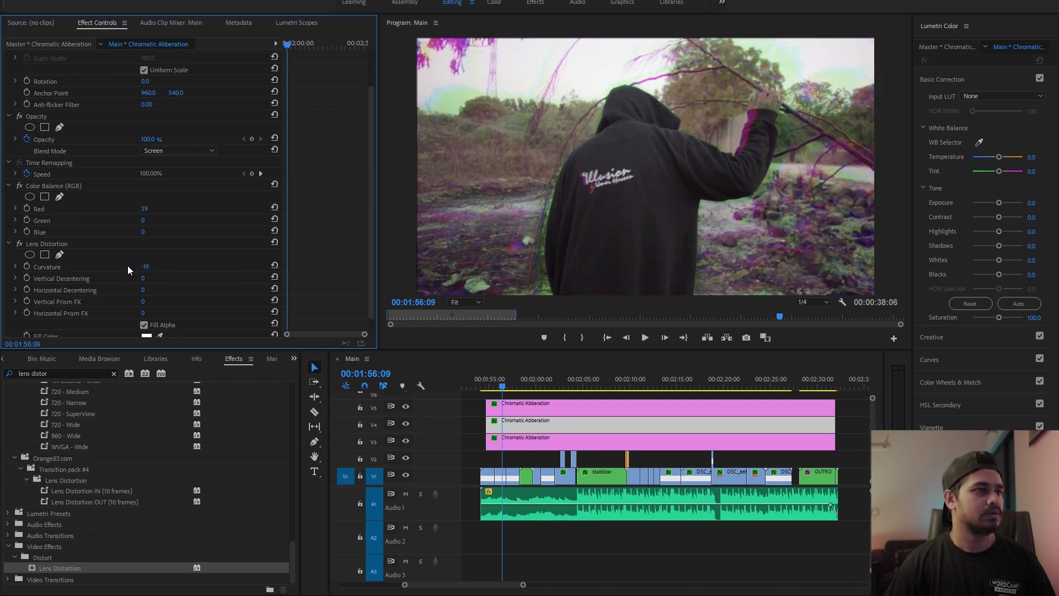
click(157, 268)
text(-2)
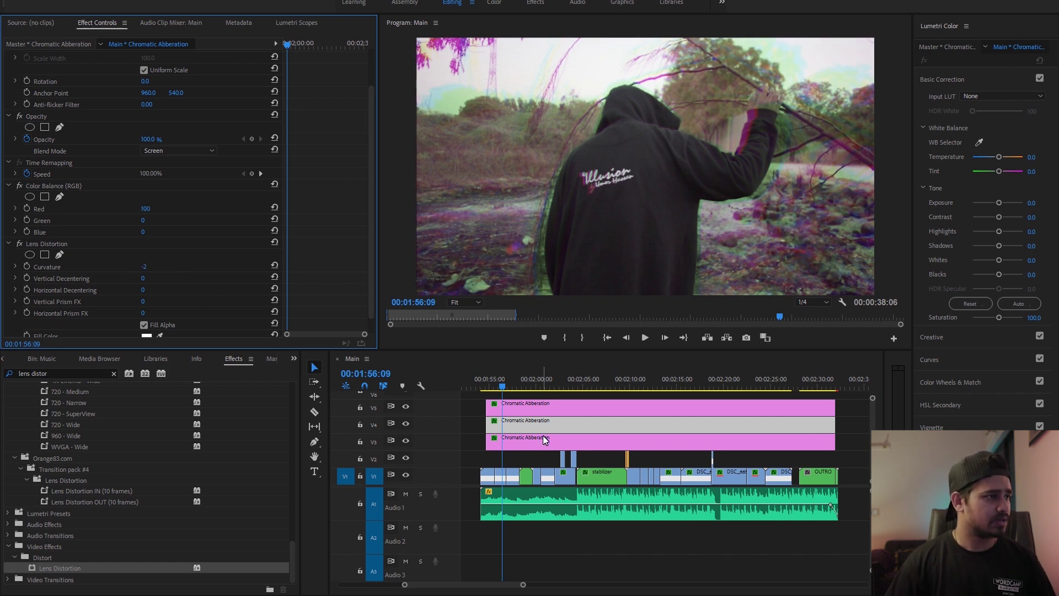
click(543, 435)
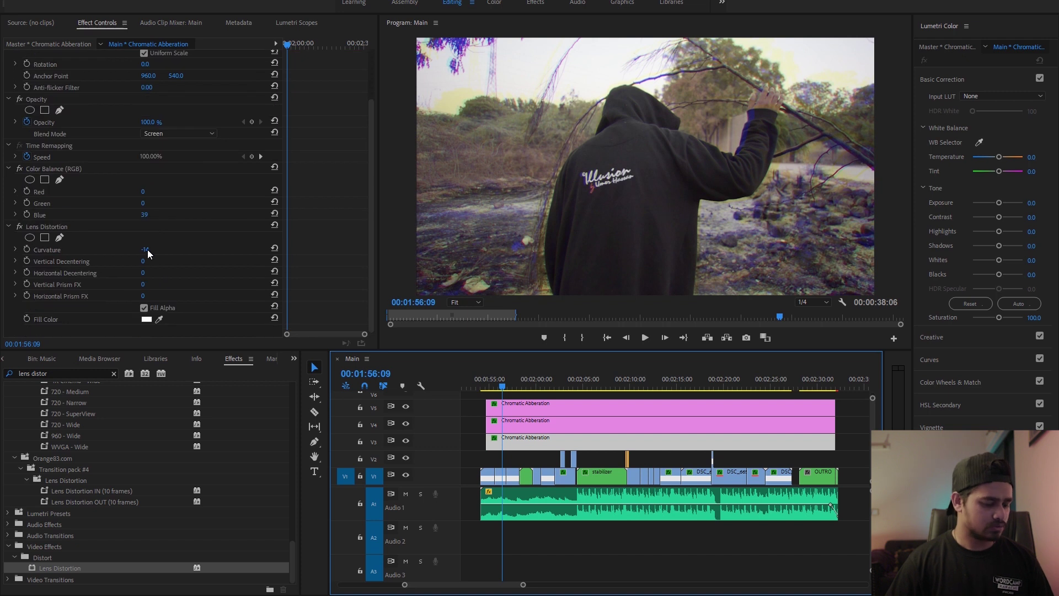
Step: Set the V5 layer's Lens Distortion Curvature to -2
click(544, 418)
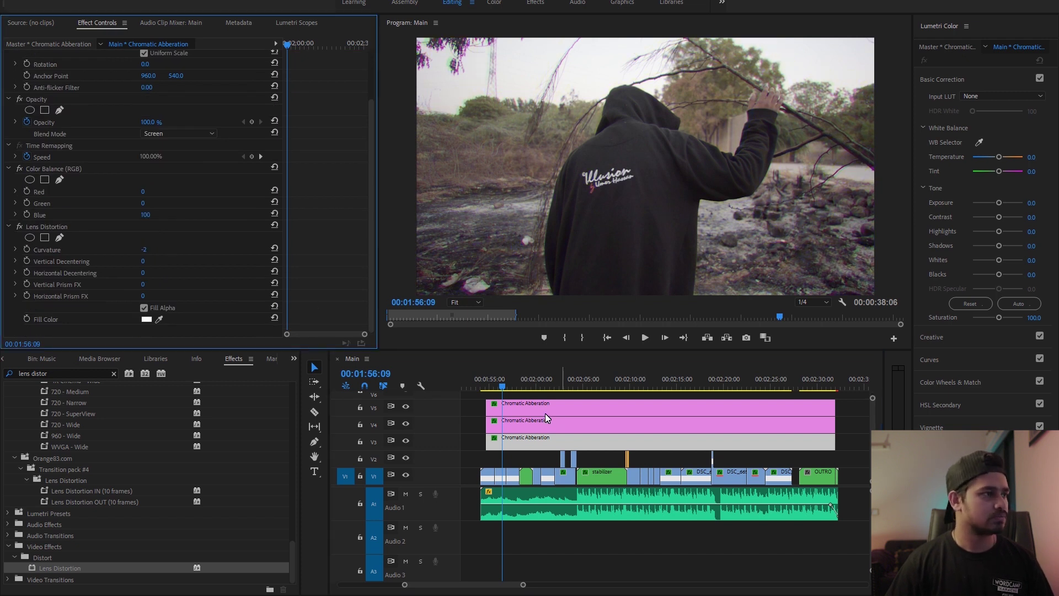
click(545, 411)
click(142, 310)
text(-2)
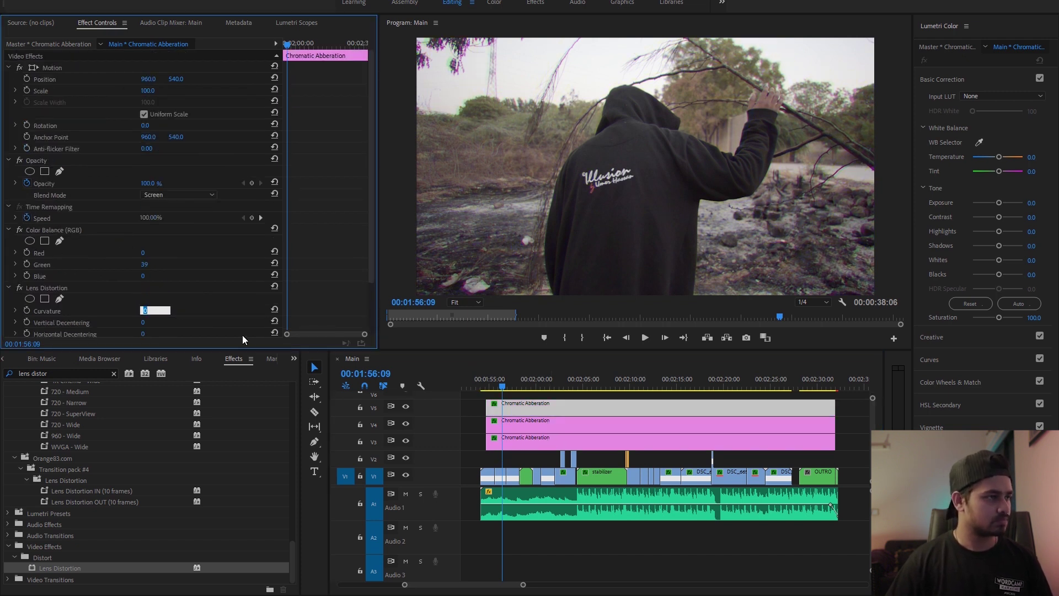
key(Return)
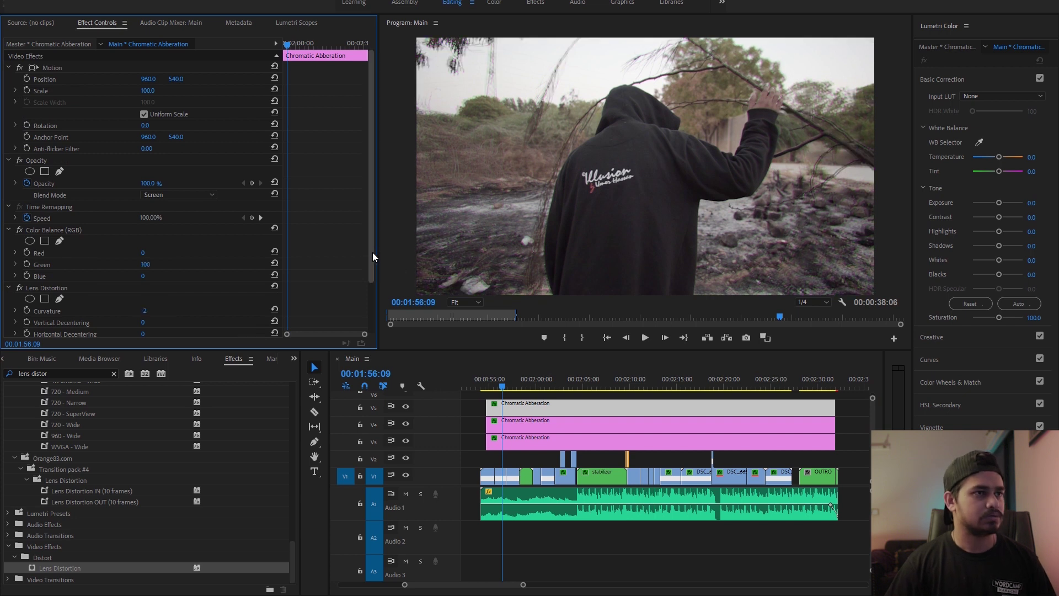
scroll(372, 253, down, 2)
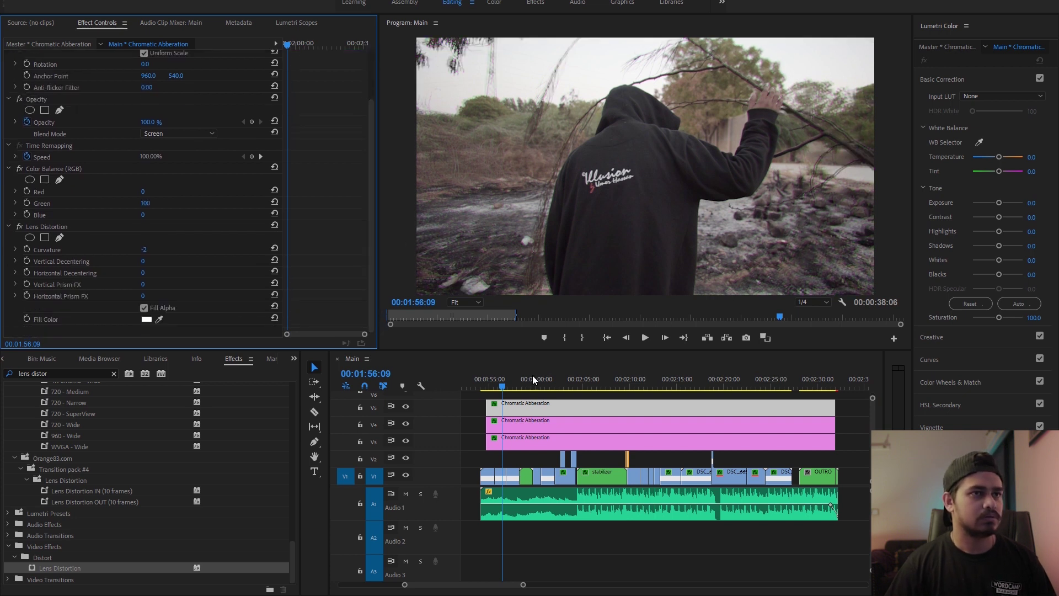
Step: Set Curvature to -14 on V3 and -6 on V4, then return the playhead
click(519, 439)
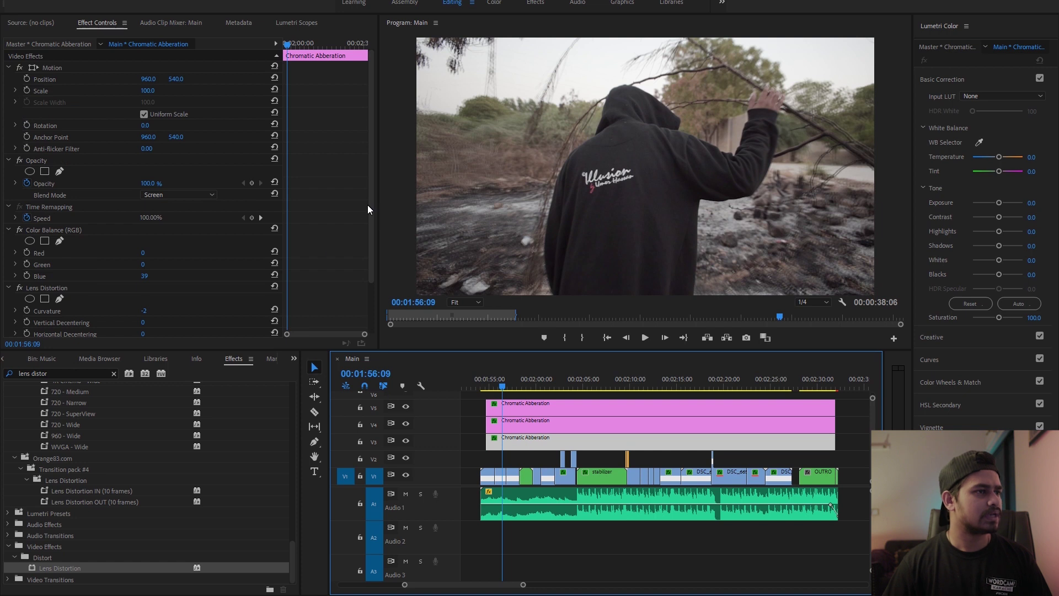
scroll(369, 272, down, 2)
drag(147, 252, 141, 255)
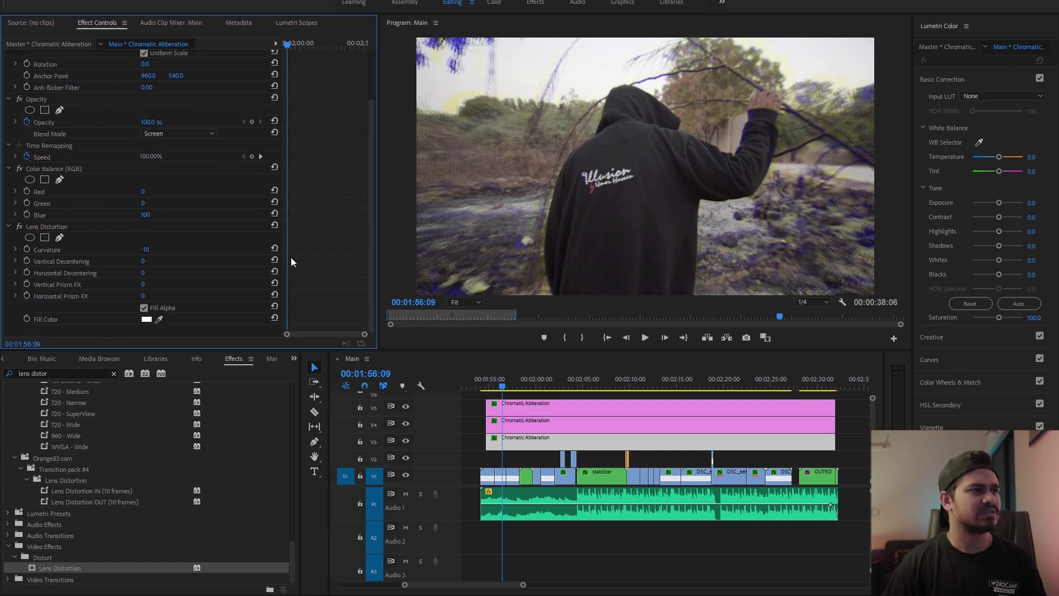
click(520, 426)
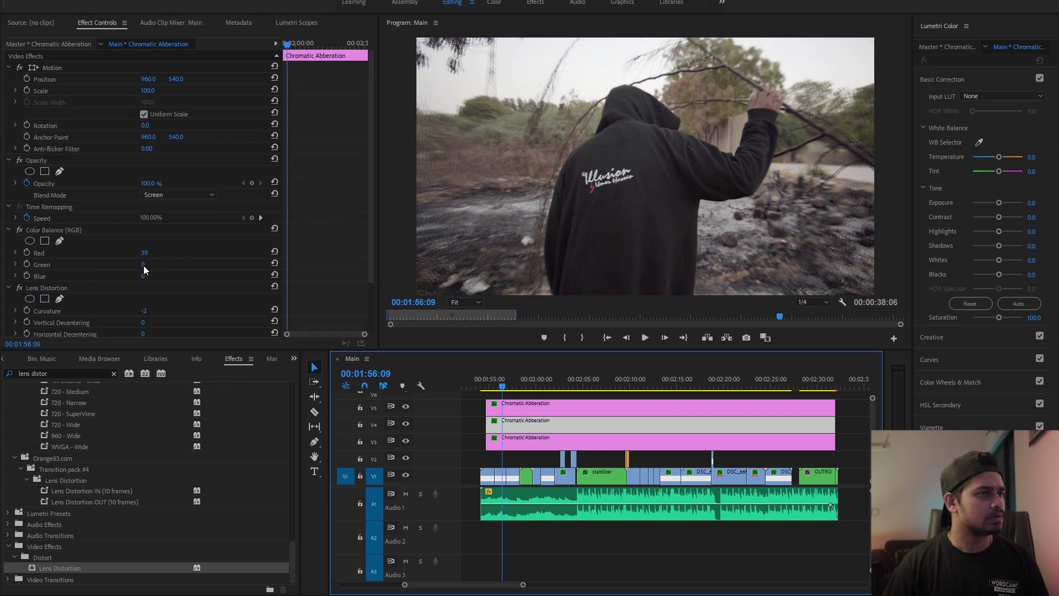
drag(140, 313, 138, 313)
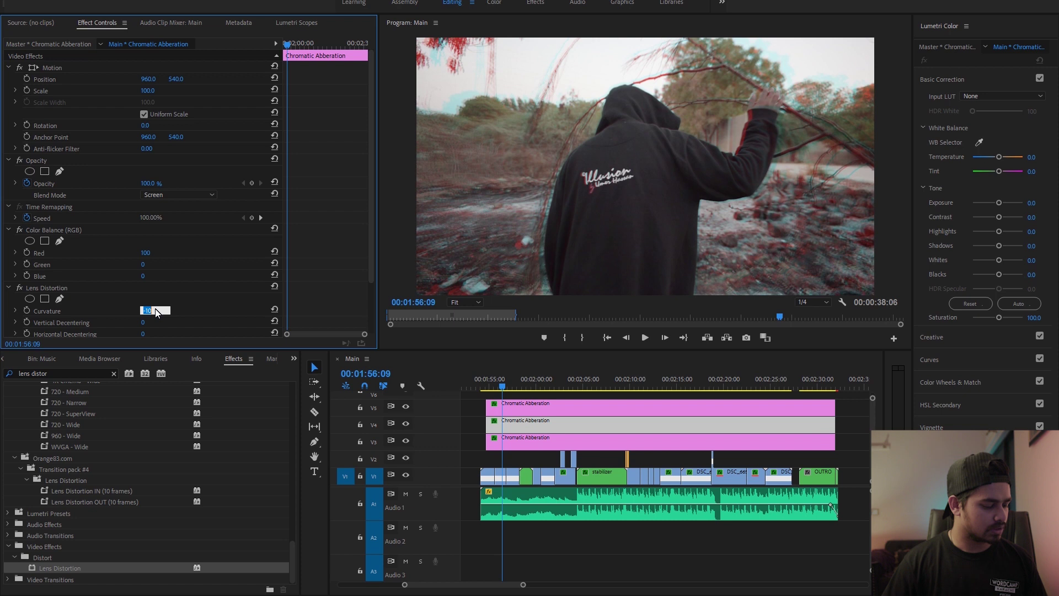
key(Return)
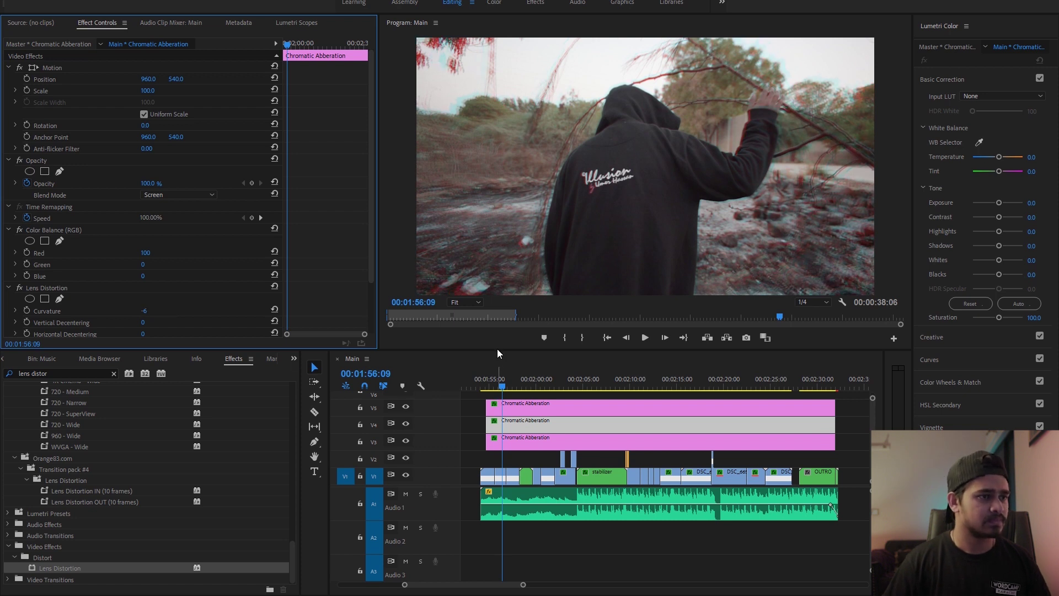
click(477, 384)
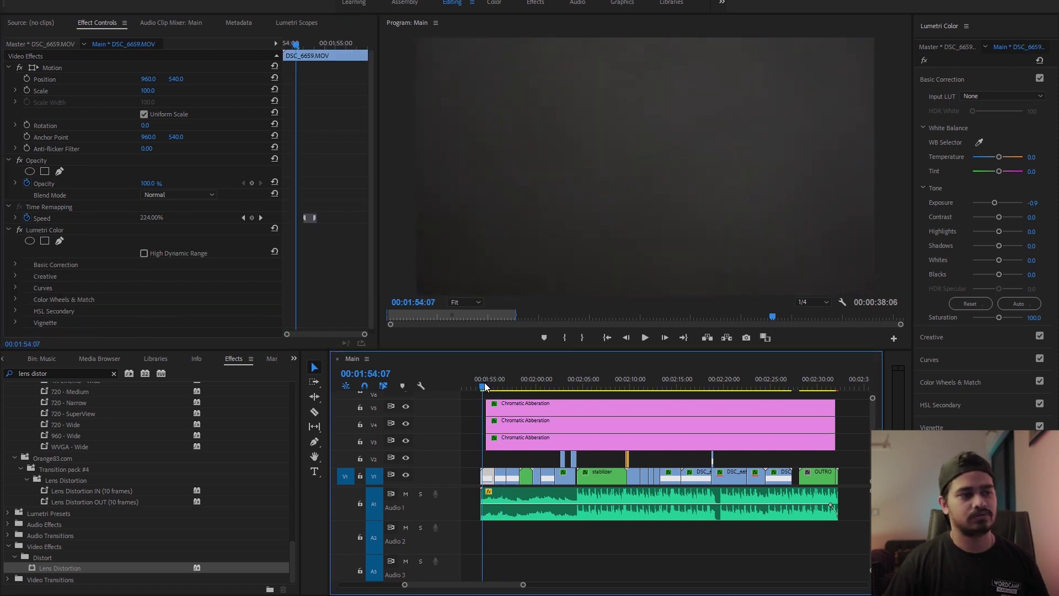
Step: Trim the three layers' start, play back the red/cyan fringing, then inspect V4
mouse_move(499, 458)
mouse_down()
mouse_move(484, 401)
mouse_move(461, 431)
mouse_up()
key(space)
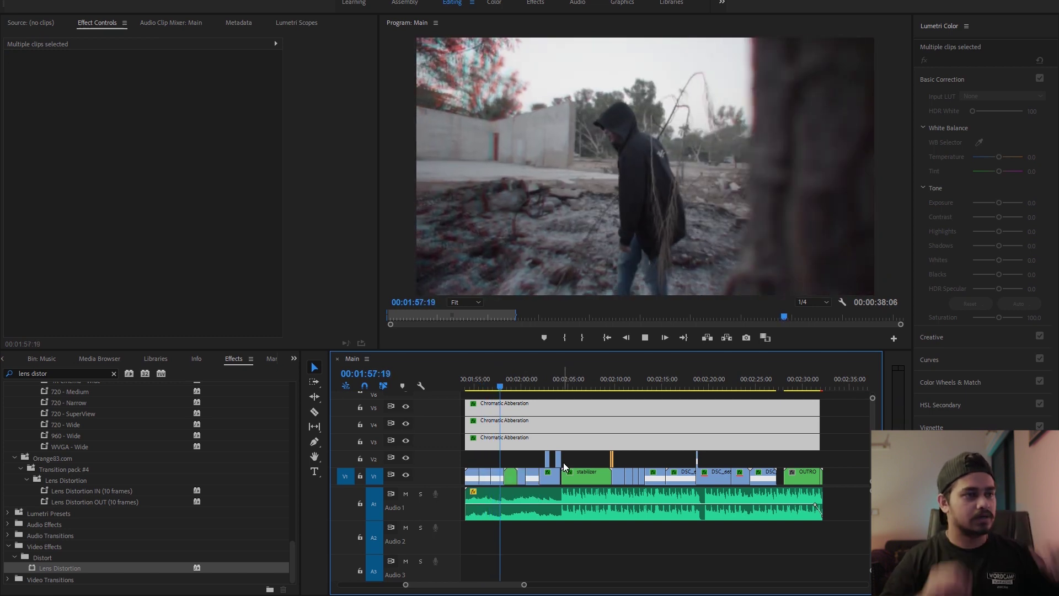
click(638, 518)
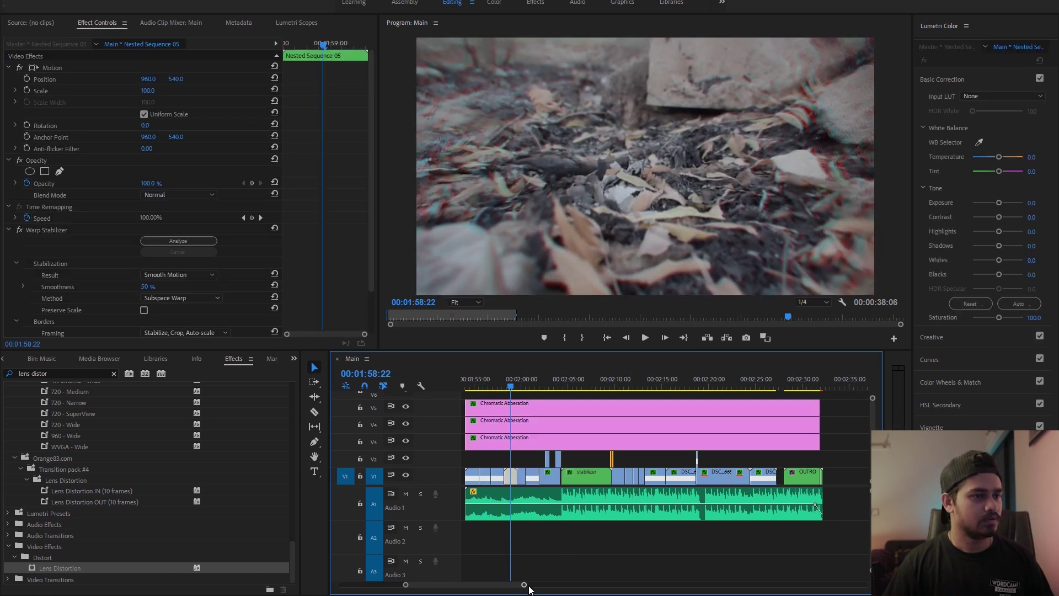
key(minus)
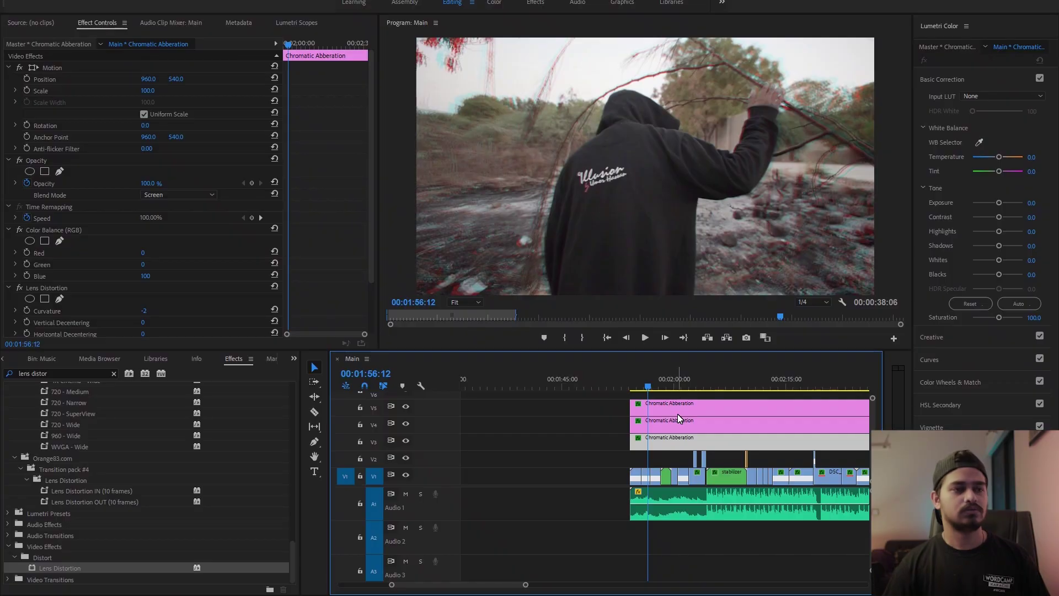
click(682, 423)
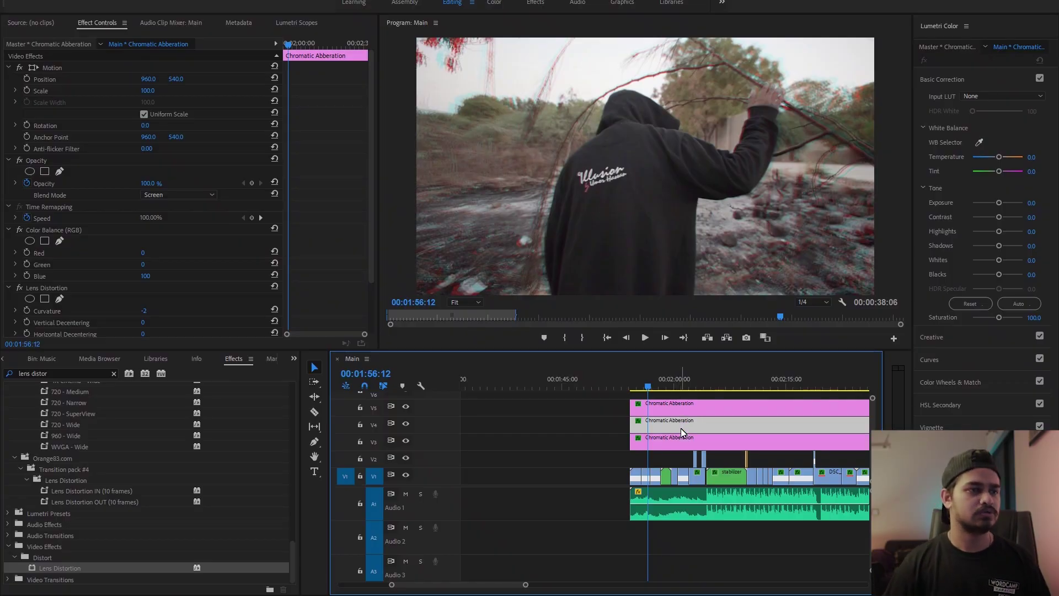